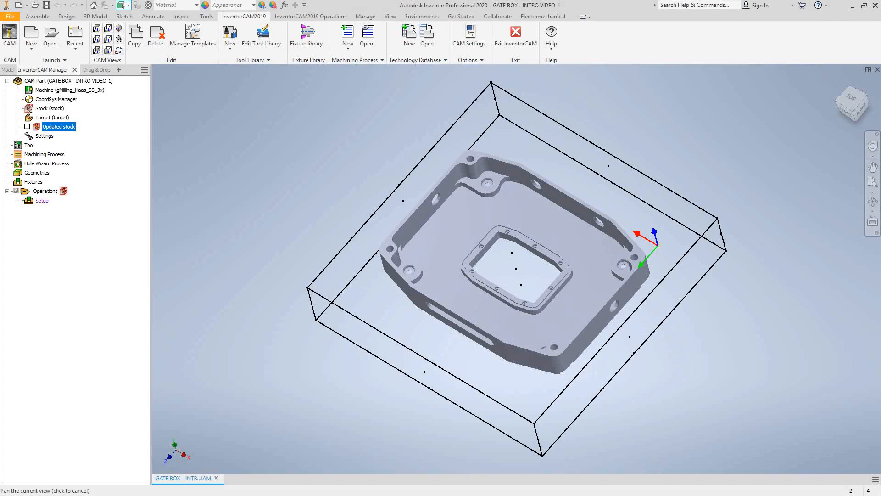
# Add a Face milling operation to the Setup and start a new part-based boundary geometry for it
pyautogui.rightClick(43, 202)
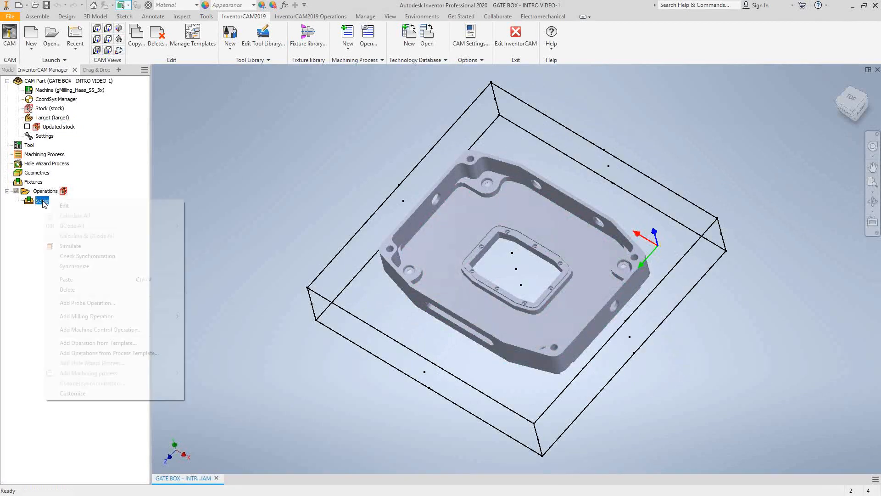
pyautogui.moveTo(110, 315)
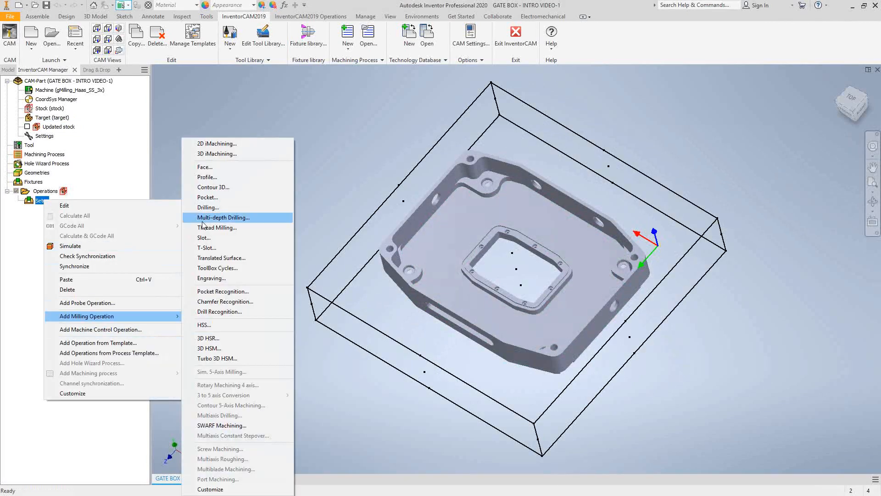
pyautogui.click(201, 168)
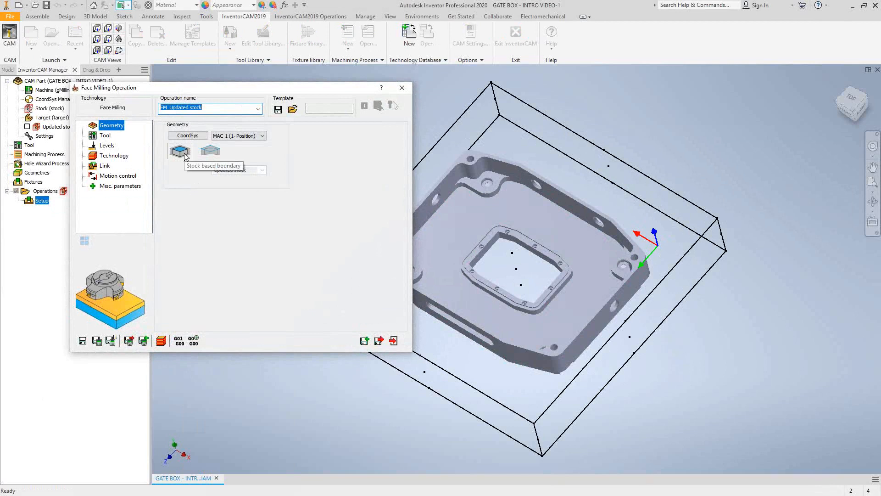
pyautogui.moveTo(187, 88); pyautogui.dragTo(285, 95)
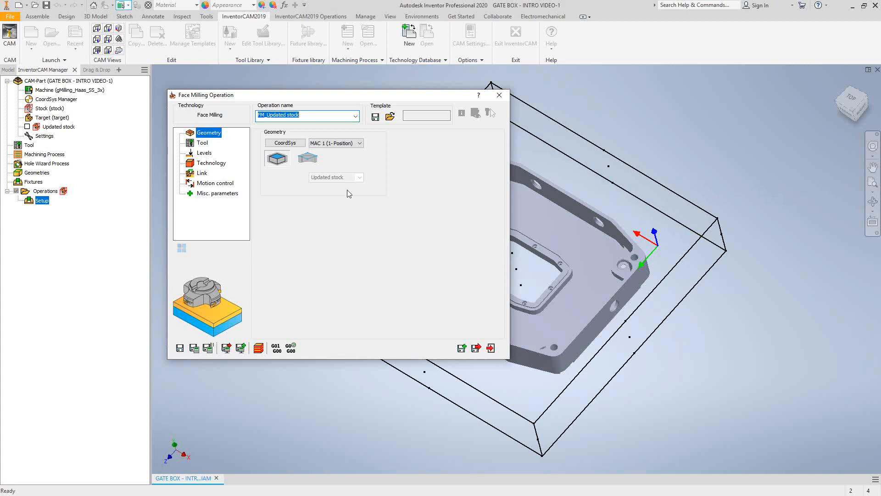
pyautogui.click(311, 162)
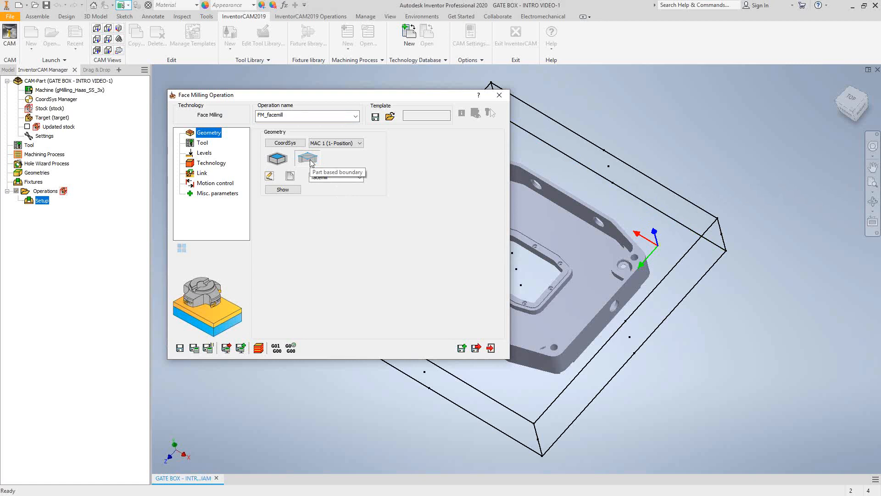
pyautogui.click(293, 177)
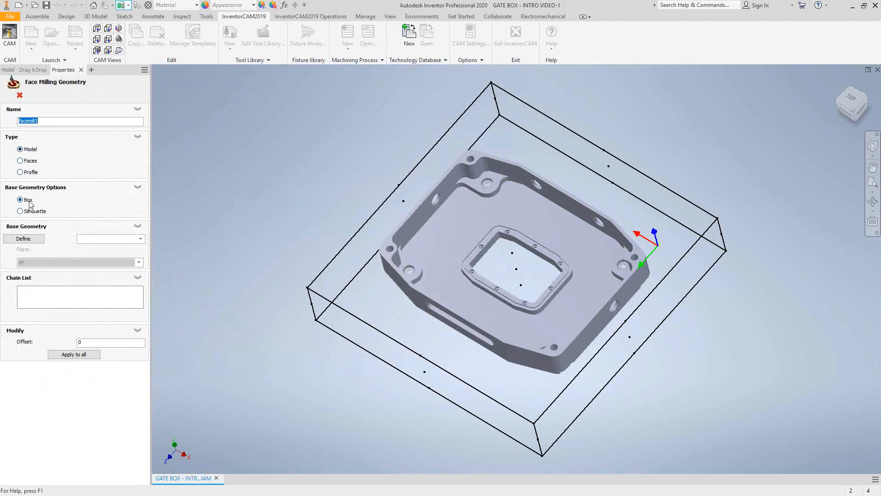
# Define the Model-type face milling geometry from the gate box solid with the Box option and view it from the top
pyautogui.click(26, 238)
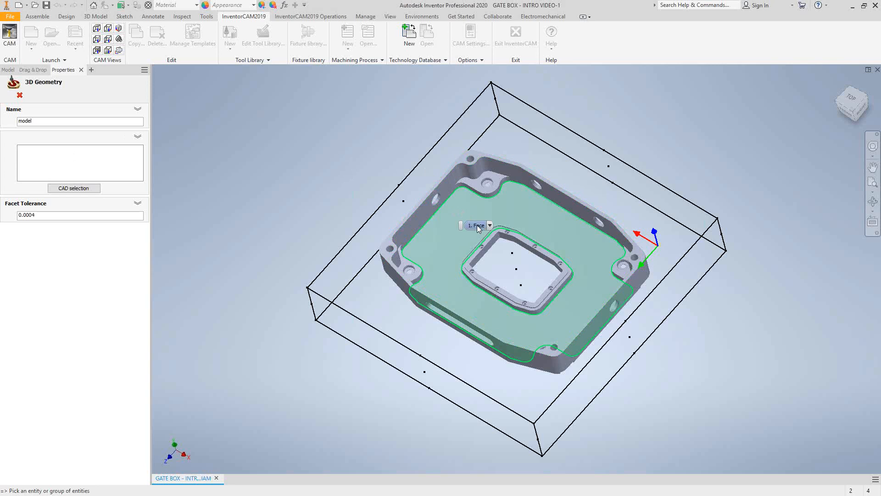
pyautogui.click(478, 225)
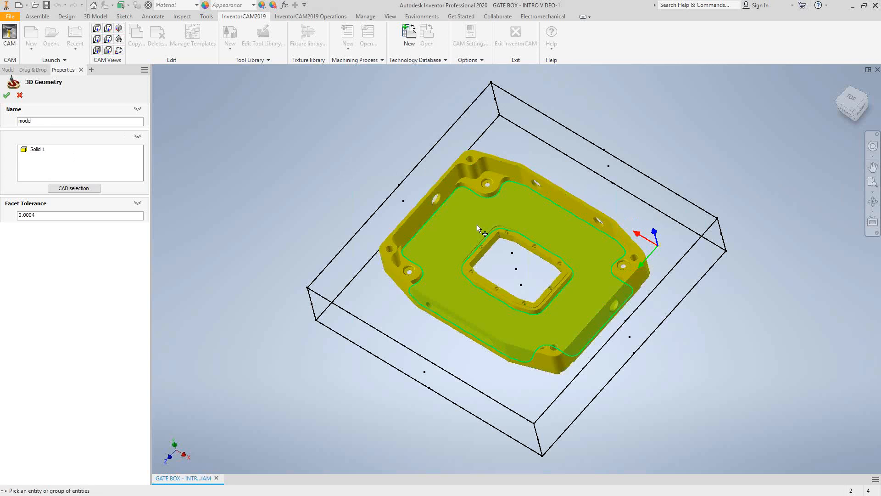
pyautogui.click(7, 96)
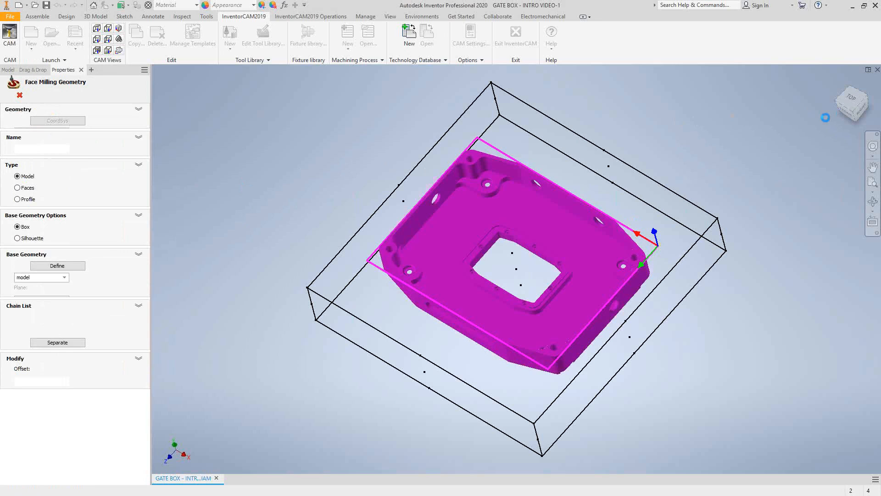
pyautogui.click(851, 99)
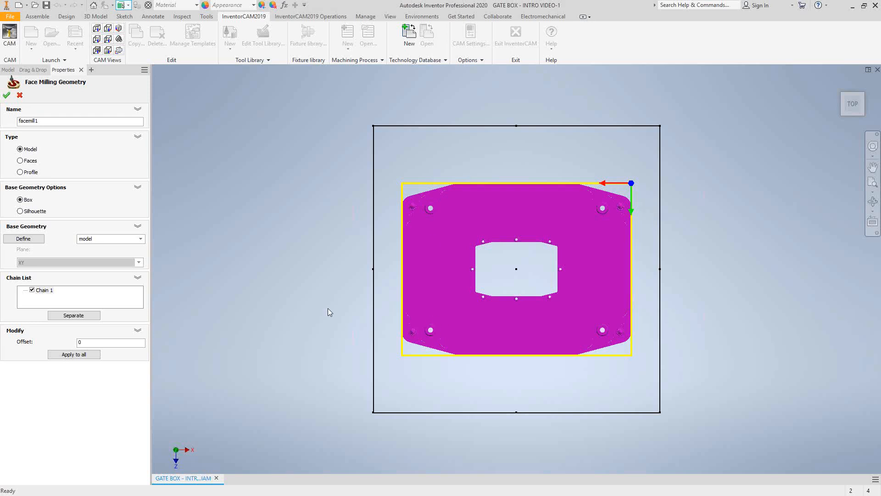
# Switch the geometry type to Faces and define the base geometry from the outer rim face of the gate box
pyautogui.click(25, 160)
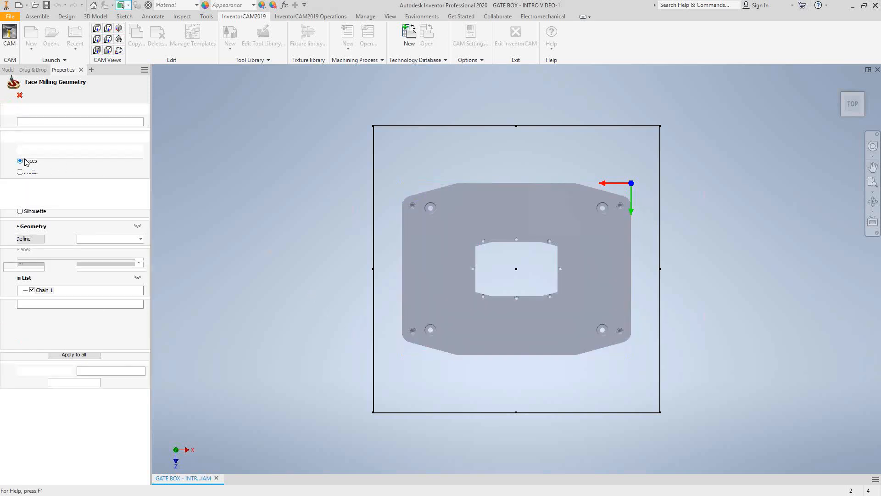
pyautogui.click(35, 239)
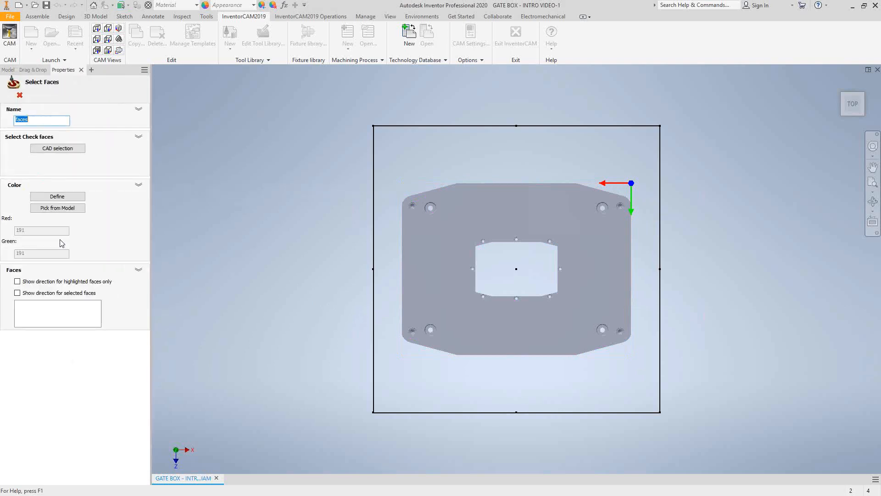
pyautogui.click(407, 209)
pyautogui.click(8, 96)
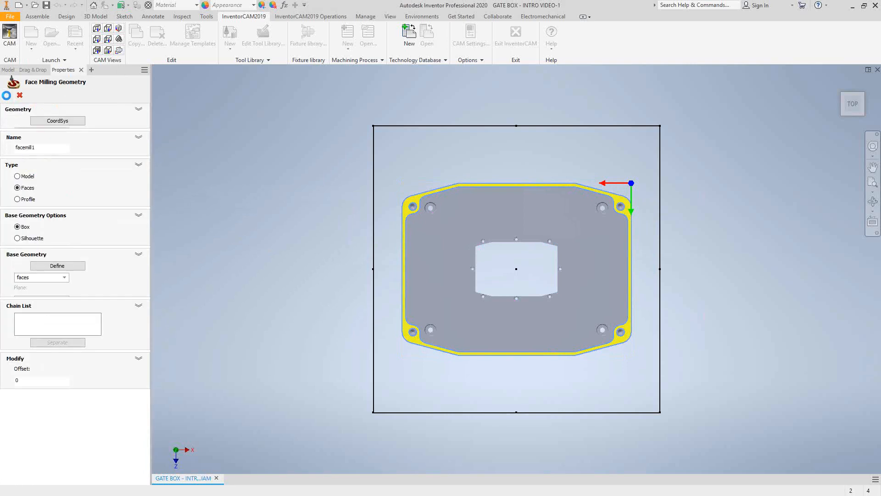
pyautogui.click(7, 96)
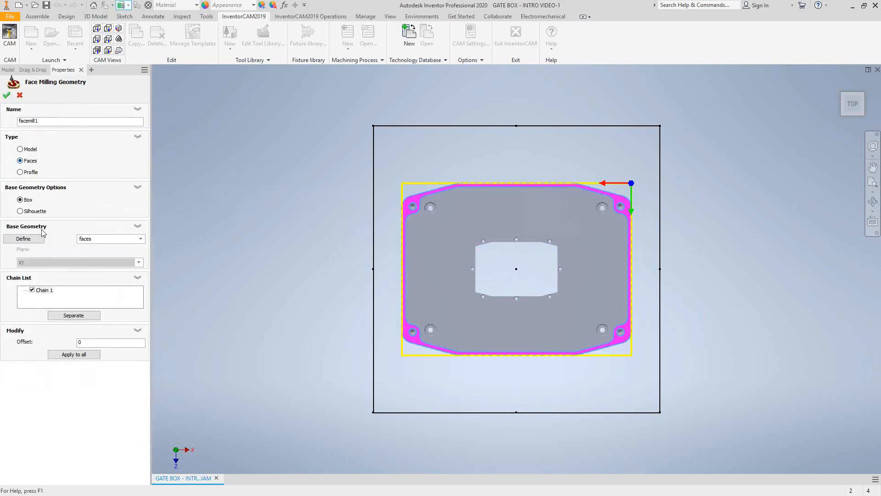
# Replace the selected faces with only the raised face around the central rectangular opening
pyautogui.click(473, 260)
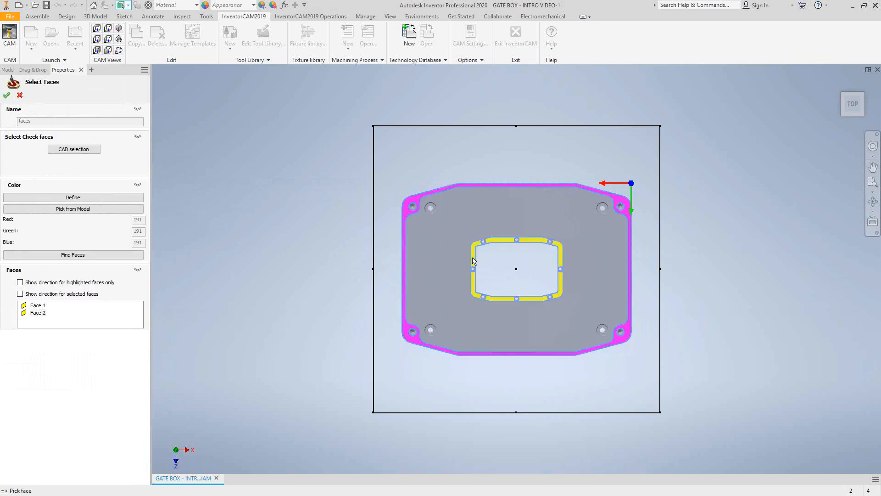
pyautogui.rightClick(41, 314)
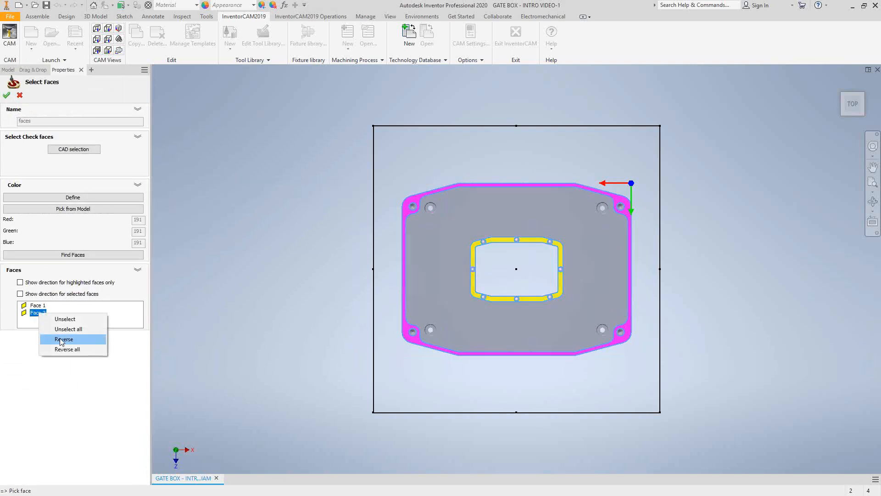
pyautogui.click(65, 348)
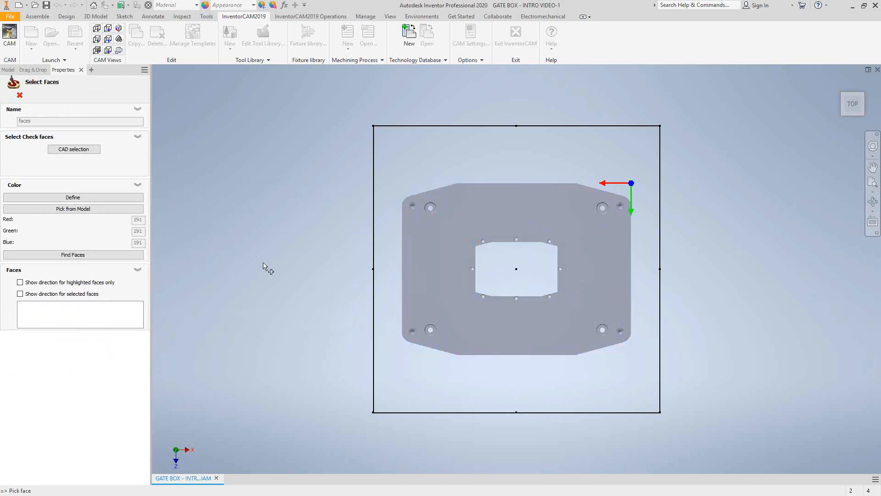
pyautogui.click(473, 259)
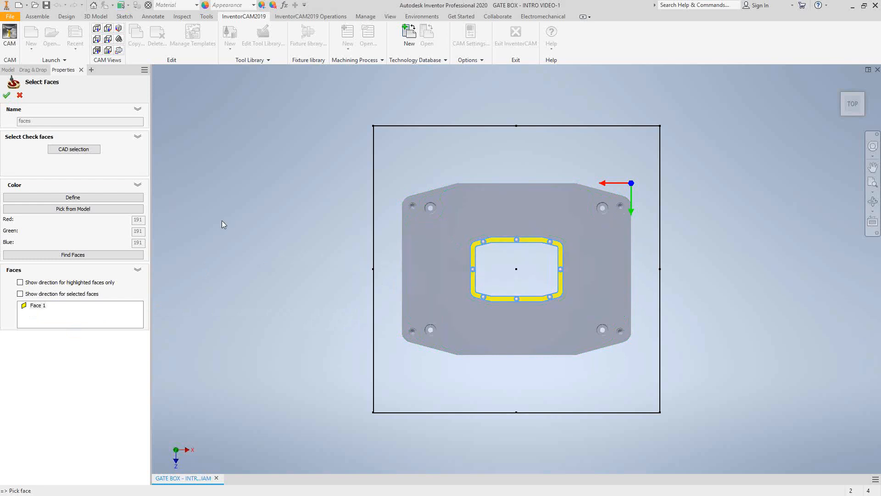
pyautogui.click(7, 95)
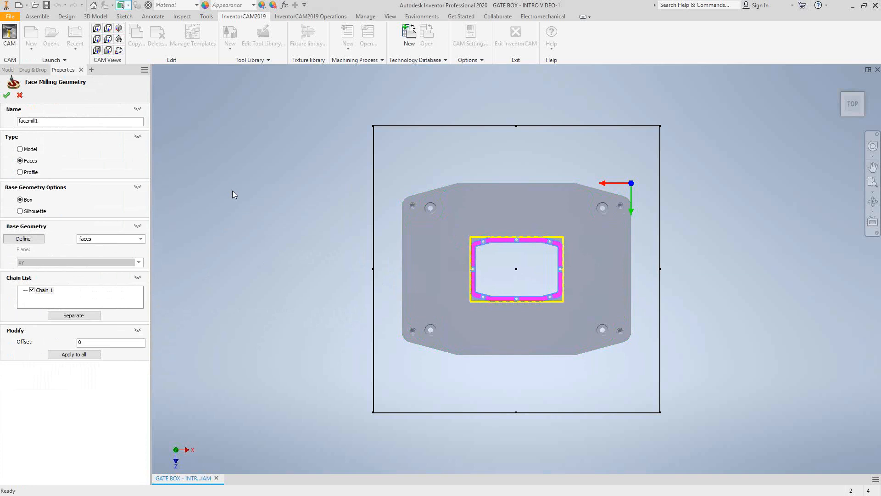
# Switch the geometry type to Profile, chain the top outline of the stock box, and save the geometry as facemill1
pyautogui.click(30, 172)
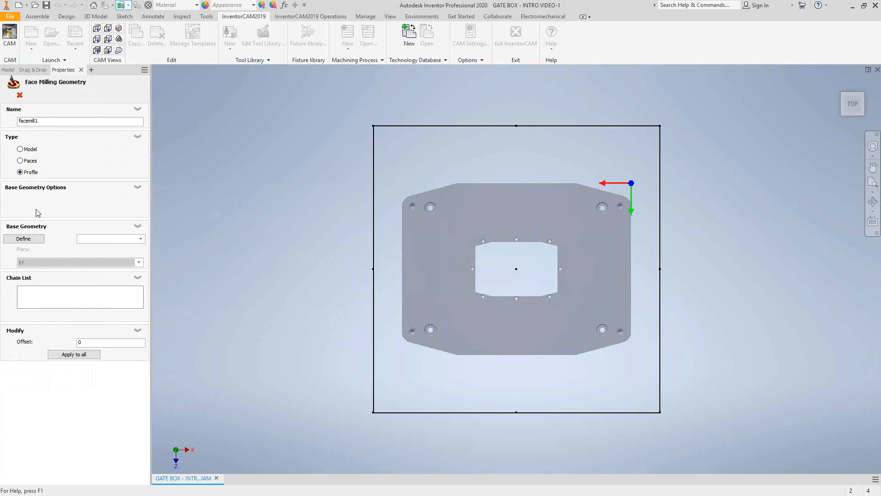
pyautogui.click(21, 238)
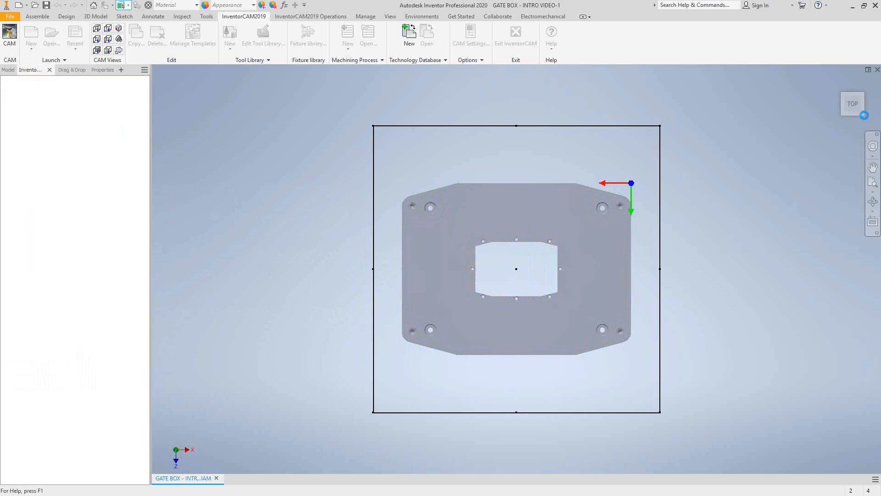
pyautogui.click(857, 94)
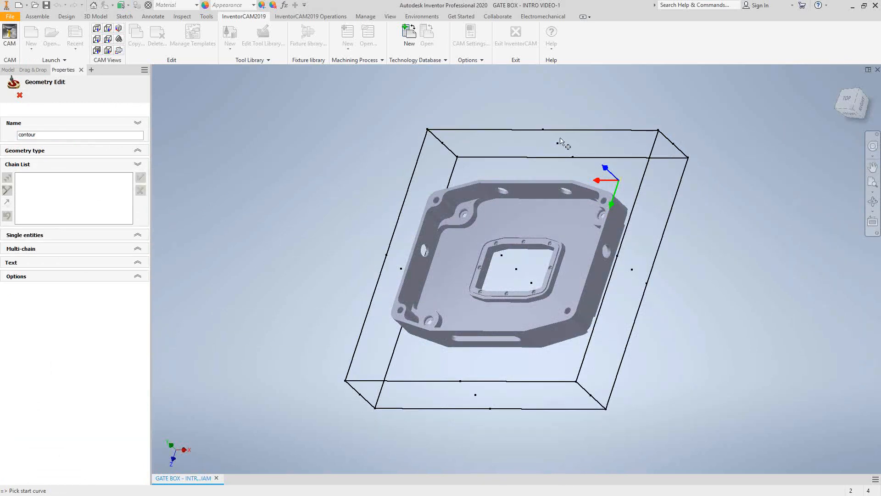
pyautogui.click(588, 133)
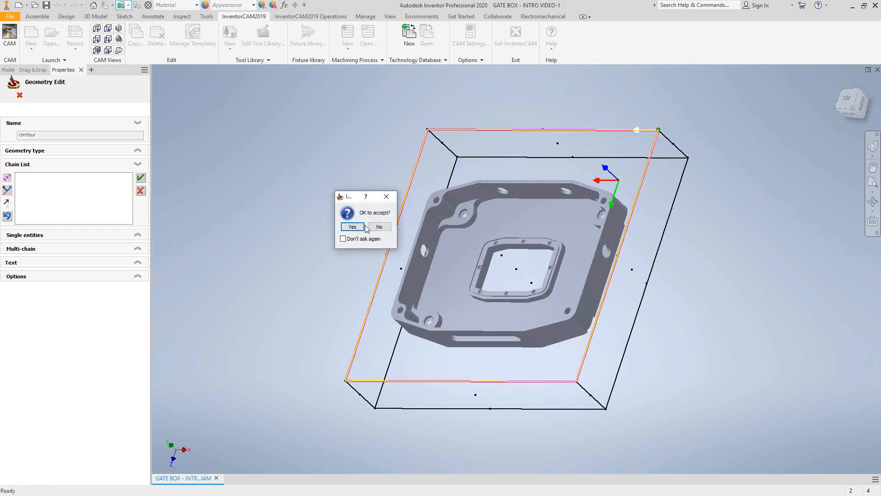
pyautogui.click(352, 227)
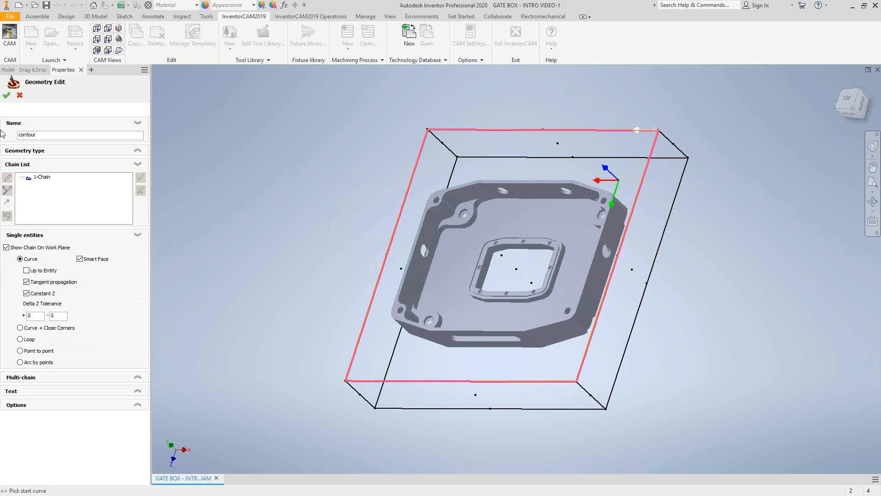
pyautogui.click(6, 96)
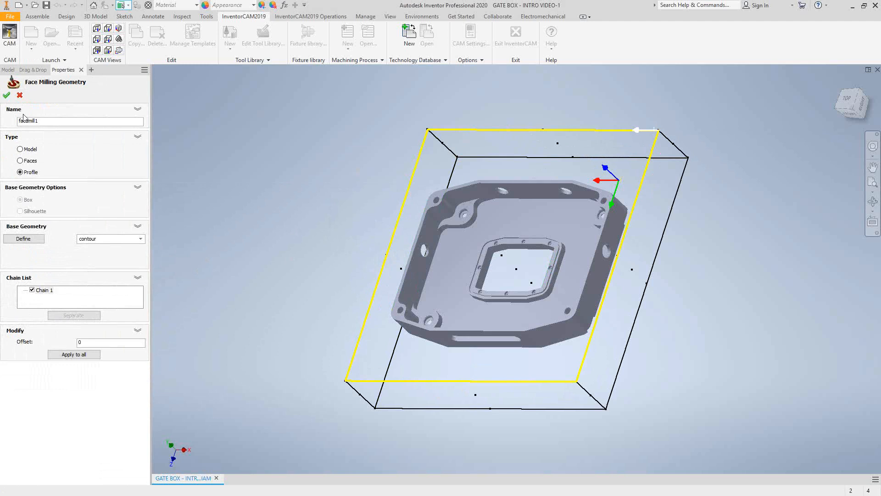
pyautogui.click(7, 95)
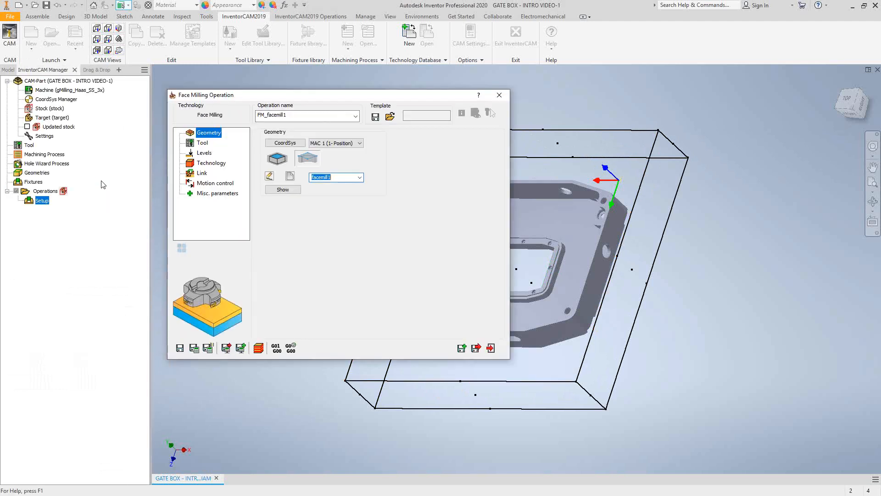
# Create a second face milling geometry, facemill2, of type Model with the Box option, using the gate box solid
pyautogui.click(289, 177)
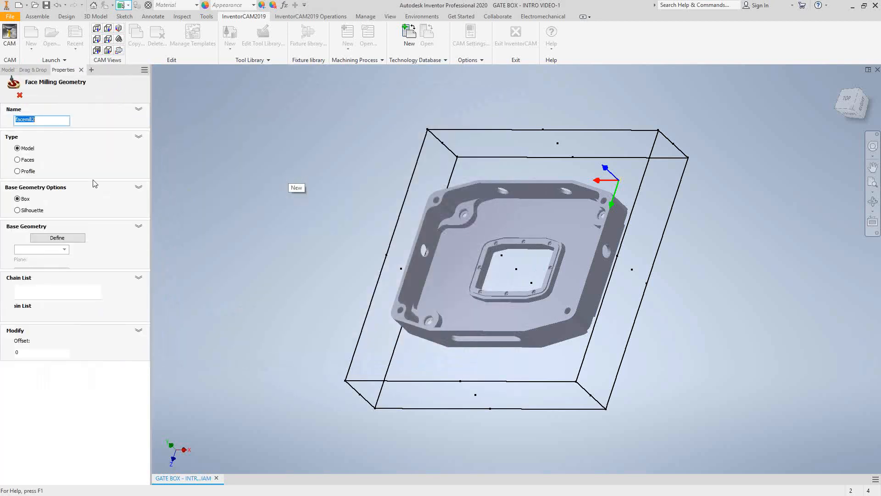
pyautogui.click(25, 239)
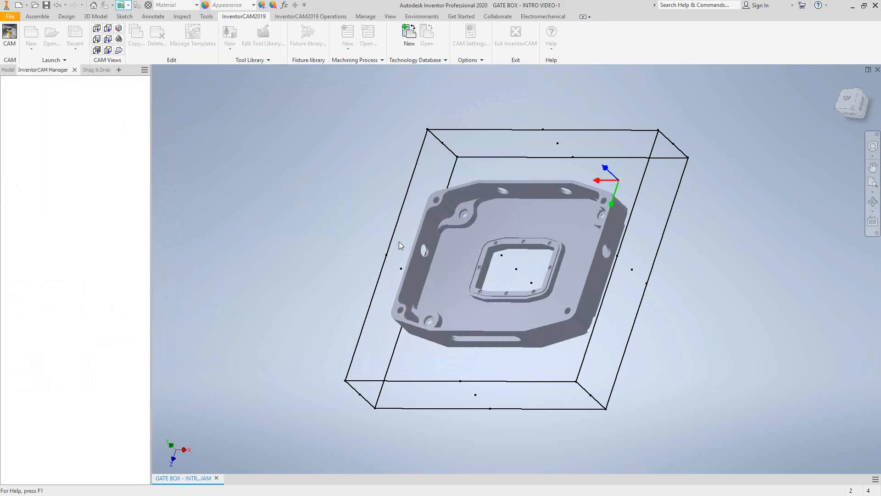
pyautogui.click(528, 222)
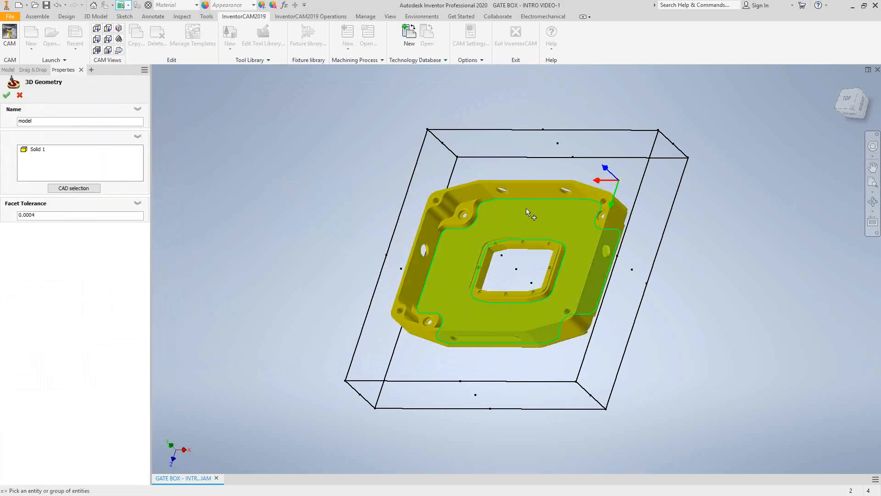
pyautogui.click(7, 95)
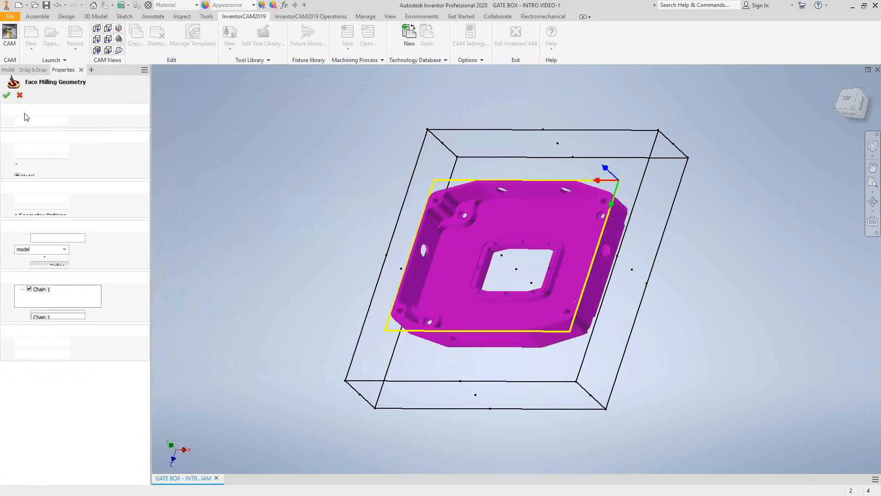
pyautogui.click(6, 95)
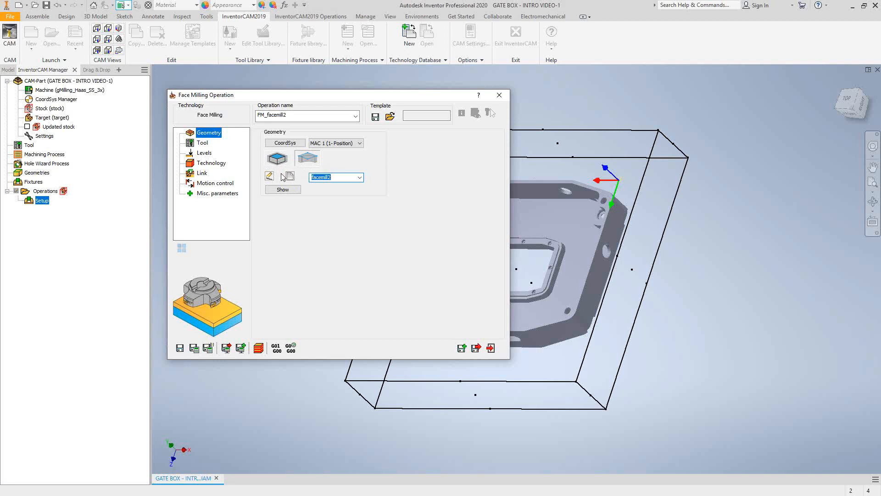
# Assign the 2" Carbide Inserted Facemill 4FL to the operation and open its feed and spin data
pyautogui.click(202, 143)
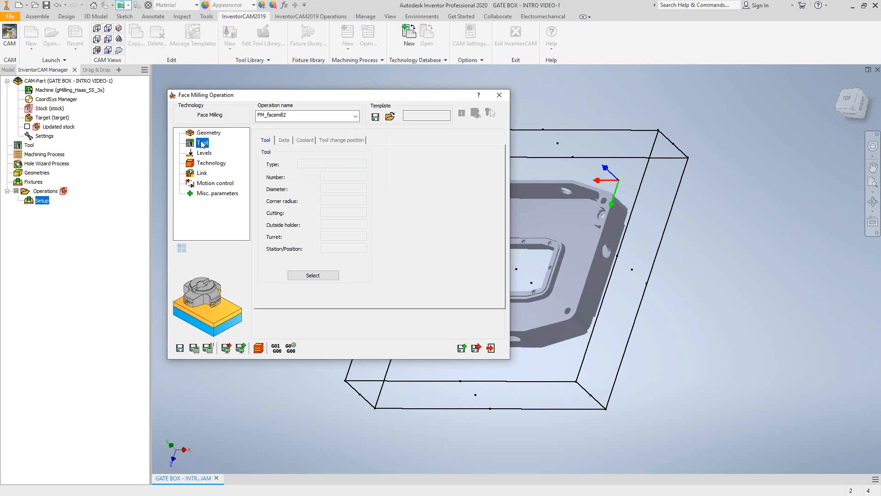
pyautogui.click(321, 276)
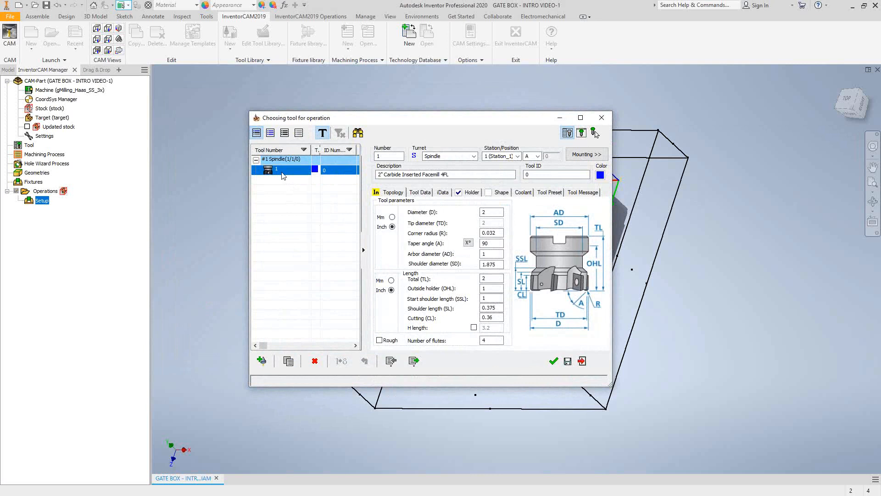
pyautogui.click(554, 361)
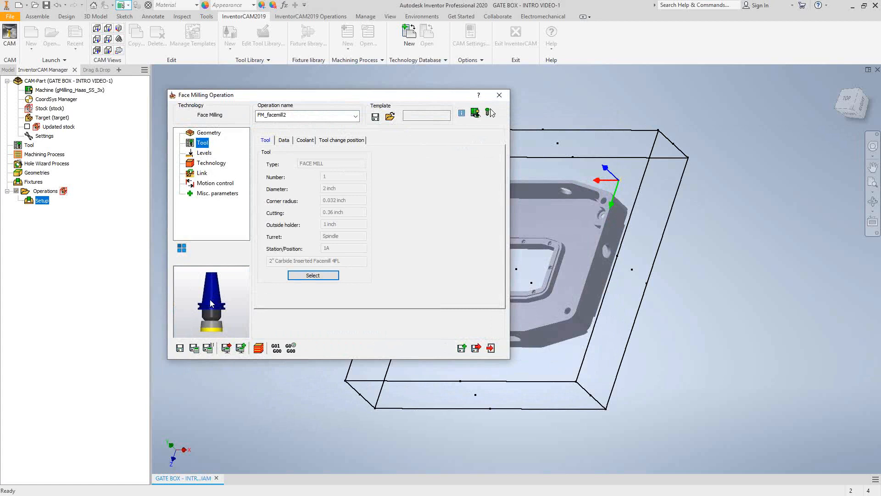
pyautogui.click(287, 142)
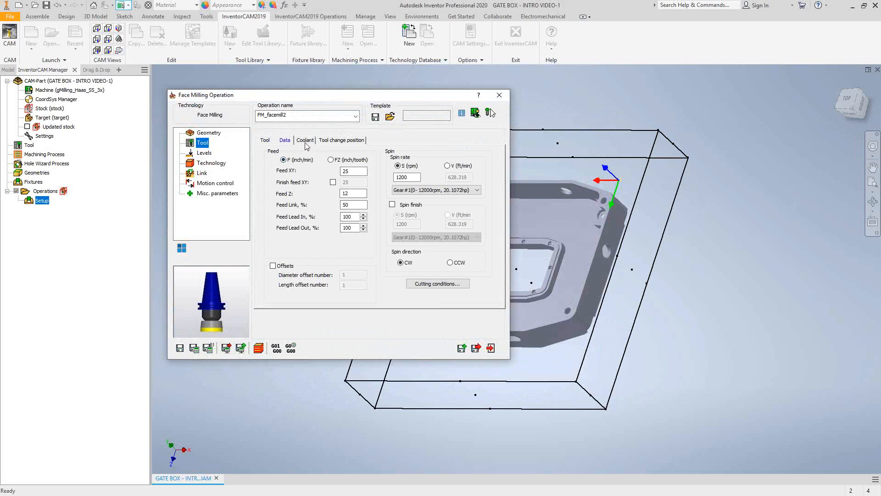
# Review the tool's coolant options and the tool change position settings
pyautogui.click(306, 143)
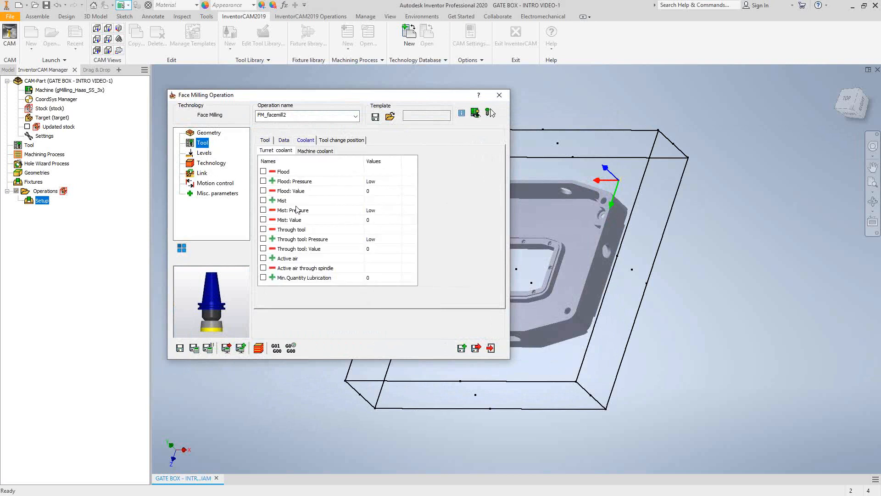
pyautogui.click(333, 143)
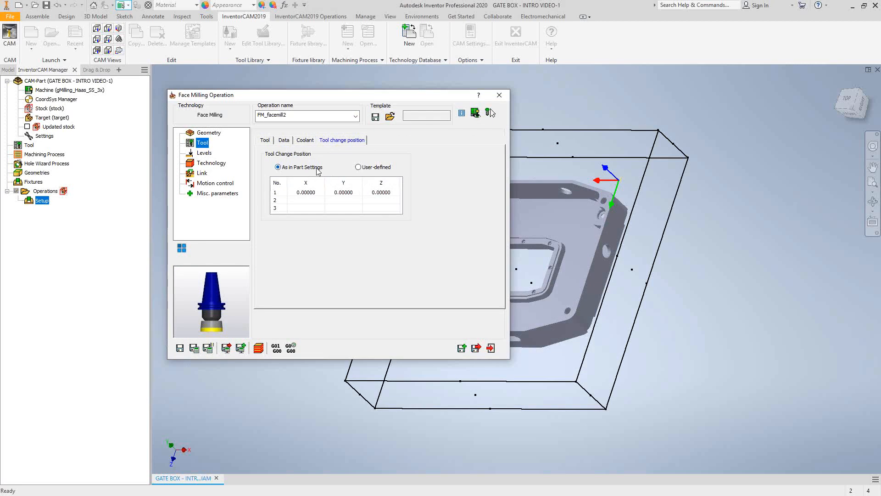
pyautogui.click(358, 167)
# Try defining the milling upper level from the stock box's top corner, and restore it to By top of stock
pyautogui.click(204, 153)
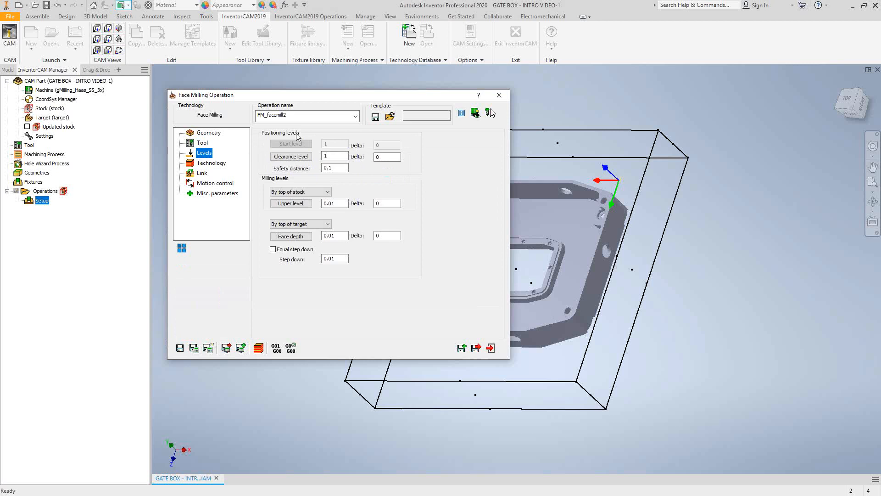
pyautogui.moveTo(308, 95); pyautogui.dragTo(207, 98)
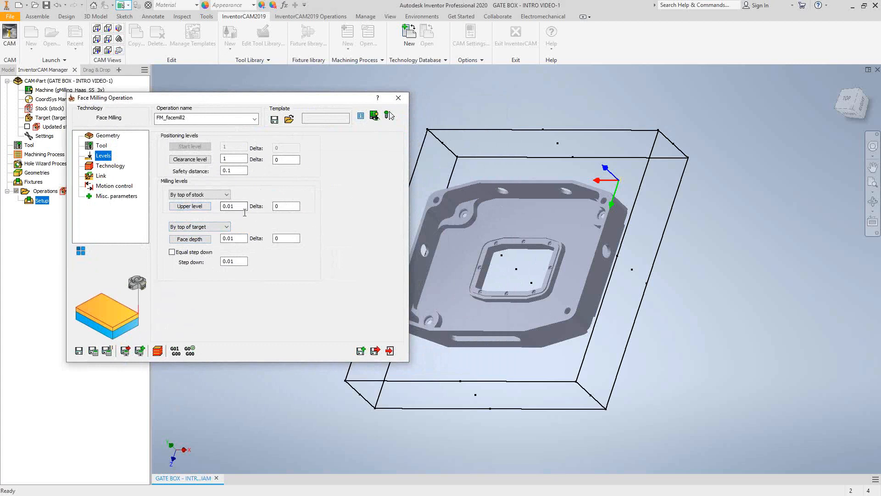
pyautogui.click(189, 209)
pyautogui.click(189, 206)
pyautogui.click(657, 131)
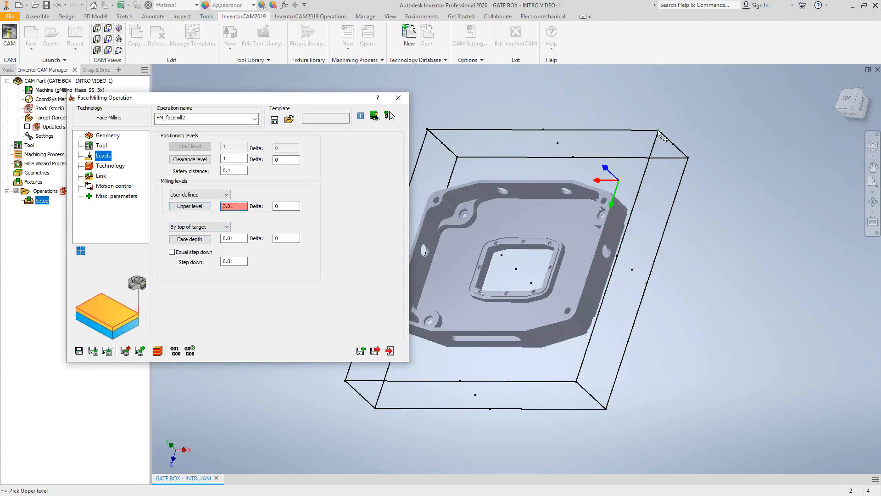
pyautogui.moveTo(658, 131)
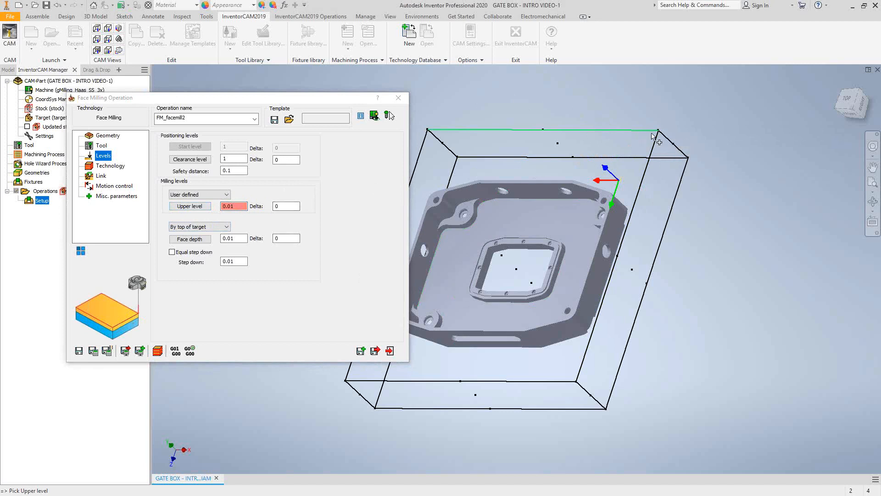
pyautogui.click(213, 197)
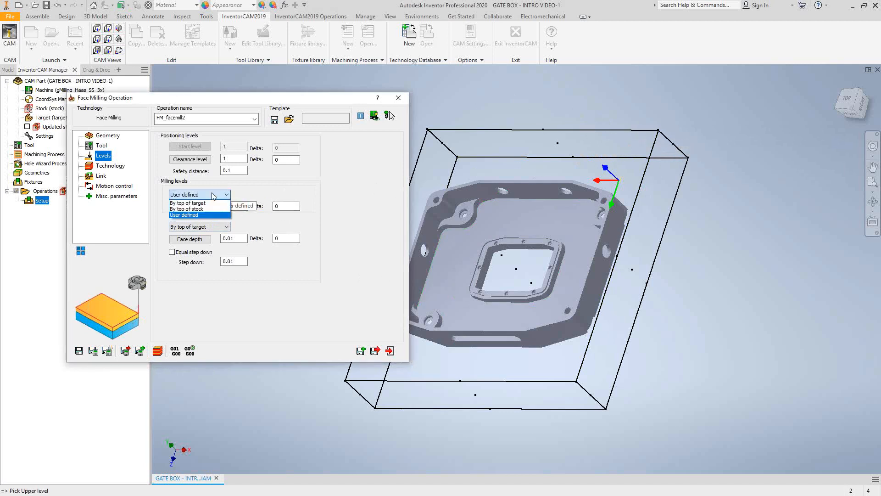
pyautogui.click(200, 210)
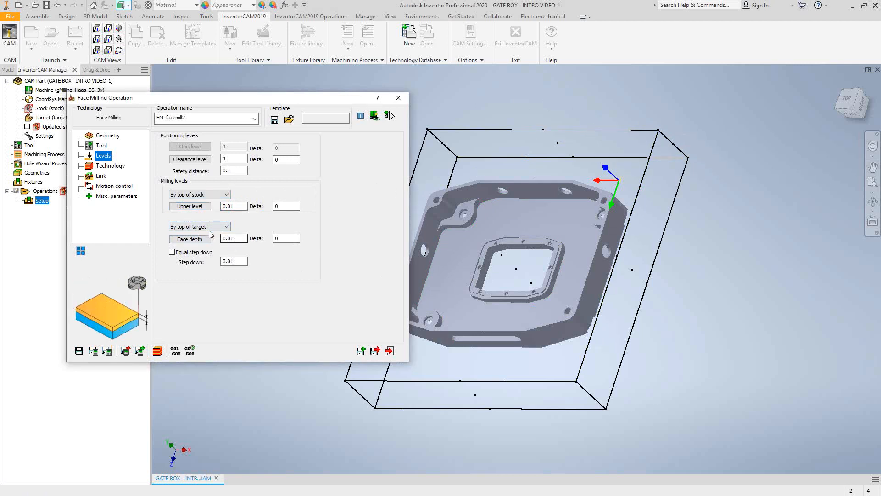
# Try picking the face depth on the inner floor beside the central opening, and restore it to By top of target
pyautogui.click(190, 239)
pyautogui.click(552, 228)
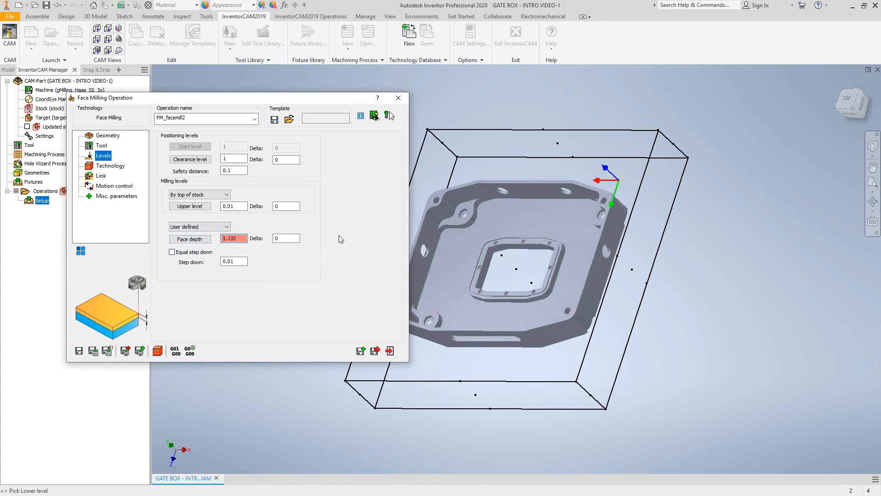
pyautogui.click(227, 226)
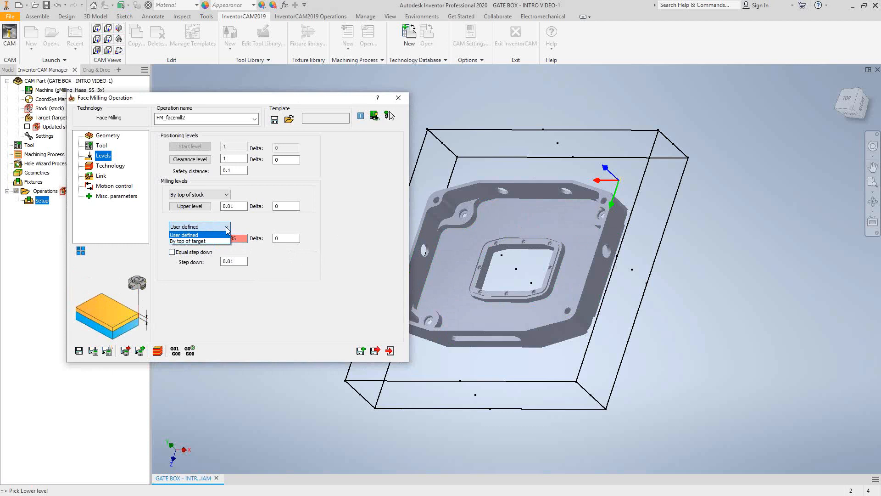
pyautogui.click(188, 241)
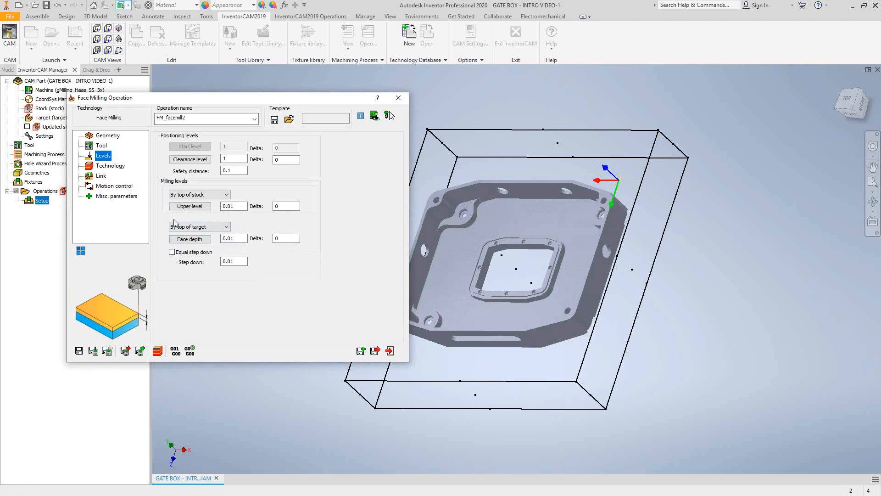
# Check the step down value and the Equal step down option in the milling levels
pyautogui.moveTo(240, 262); pyautogui.dragTo(197, 263)
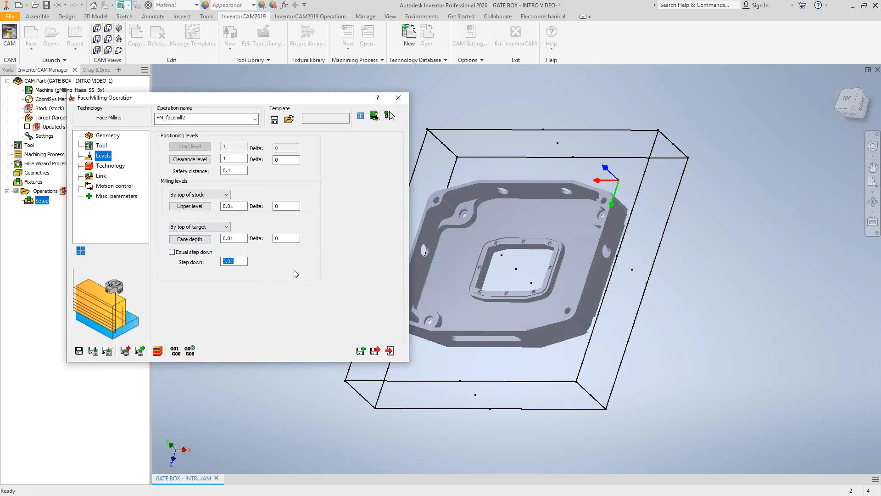
pyautogui.click(172, 252)
# Set the technology's floor offset to .005 and enable the Finish pass, leaving Complete Z-level sorting off
pyautogui.click(105, 167)
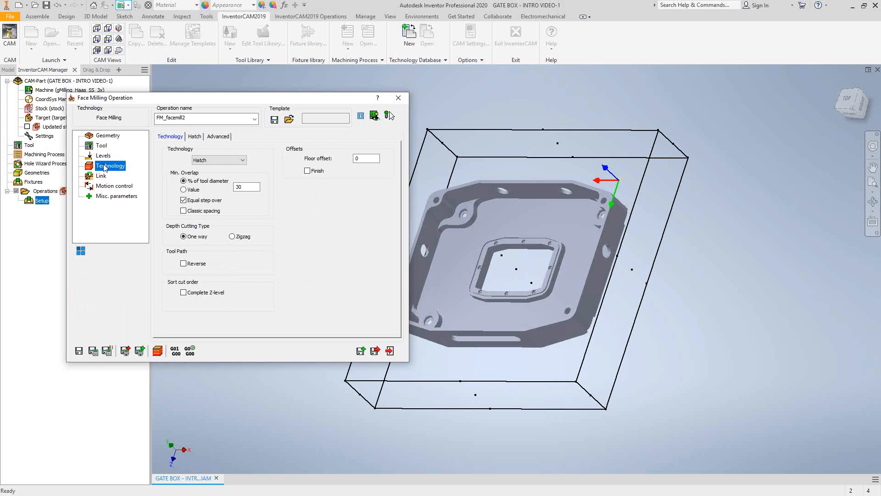
pyautogui.doubleClick(234, 186)
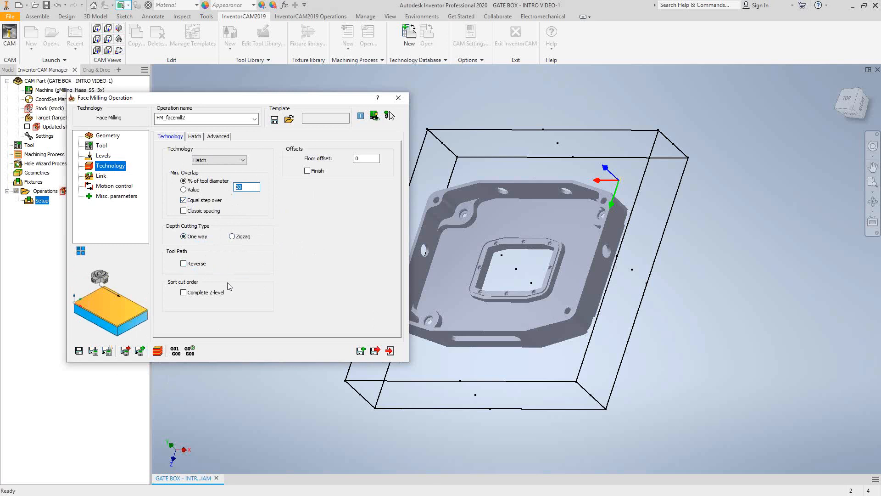
pyautogui.click(184, 292)
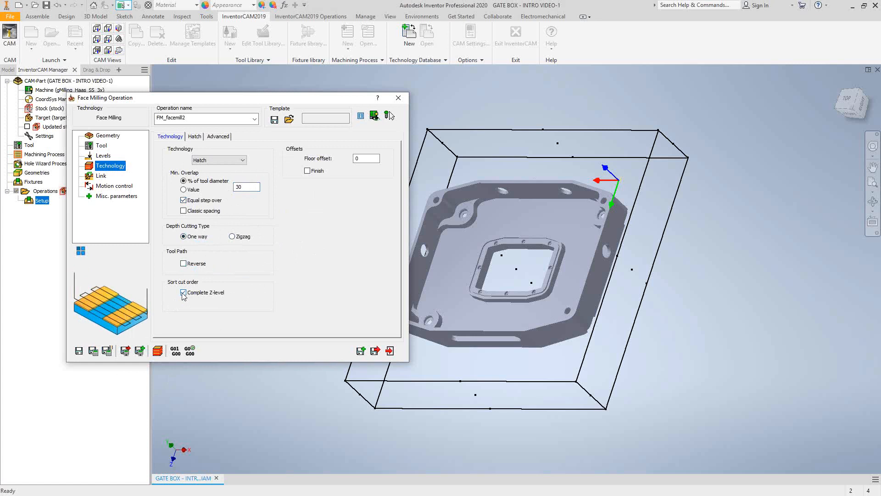
pyautogui.click(183, 293)
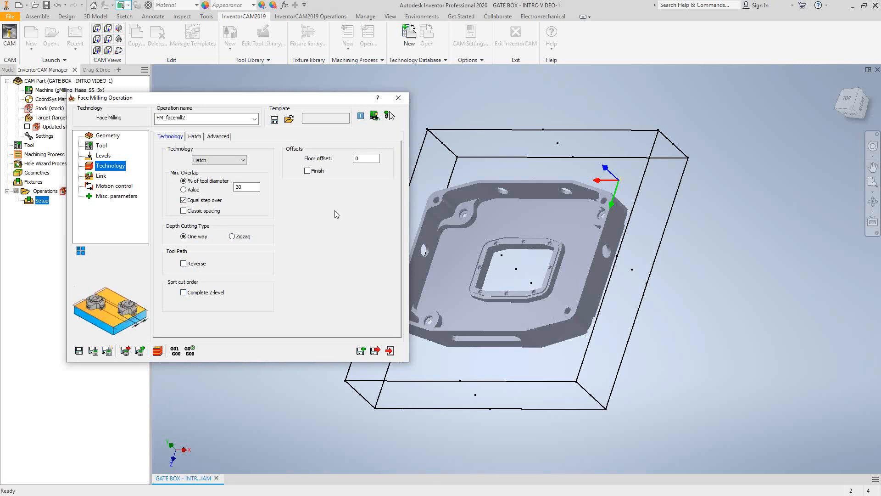
pyautogui.press('Tab')
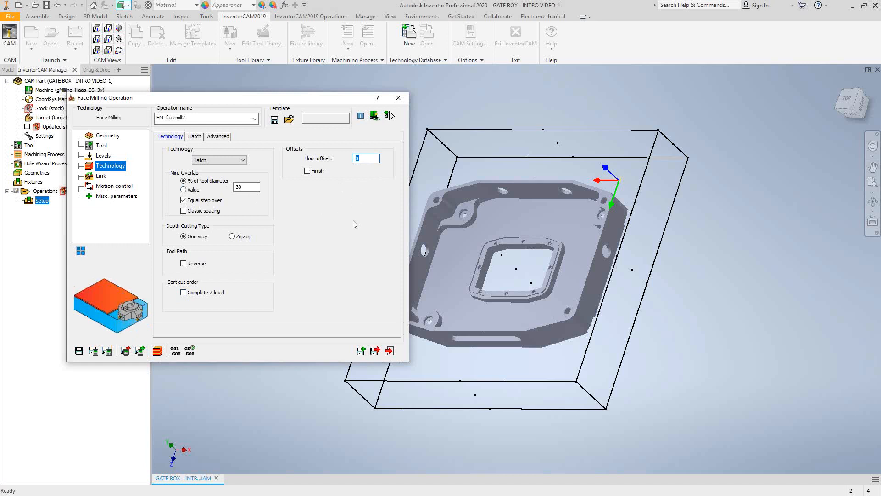
pyautogui.write('.005')
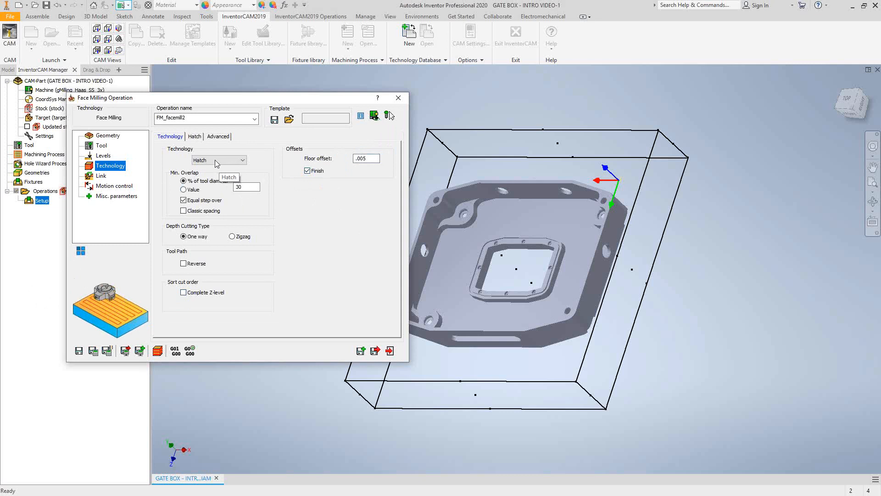
# Set the hatch passes to One way cutting direction with the Side to side cutting order and a user-defined angle
pyautogui.click(195, 136)
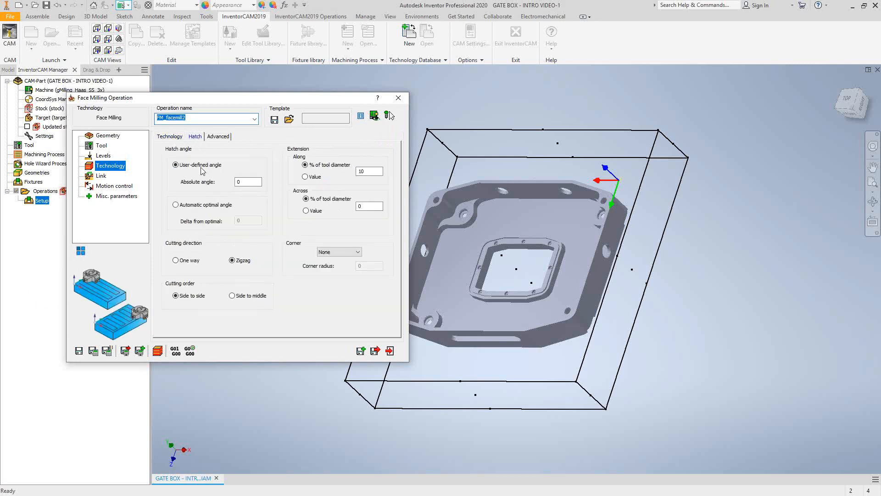
pyautogui.moveTo(257, 183); pyautogui.dragTo(202, 186)
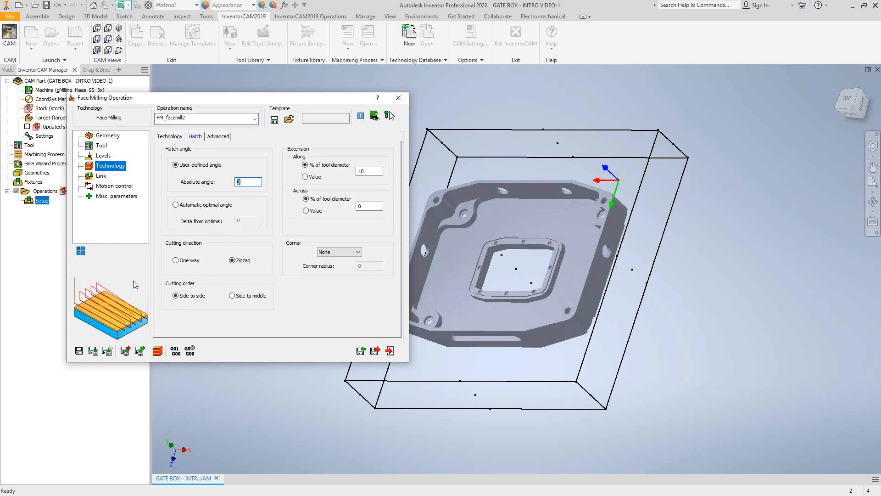
pyautogui.click(232, 295)
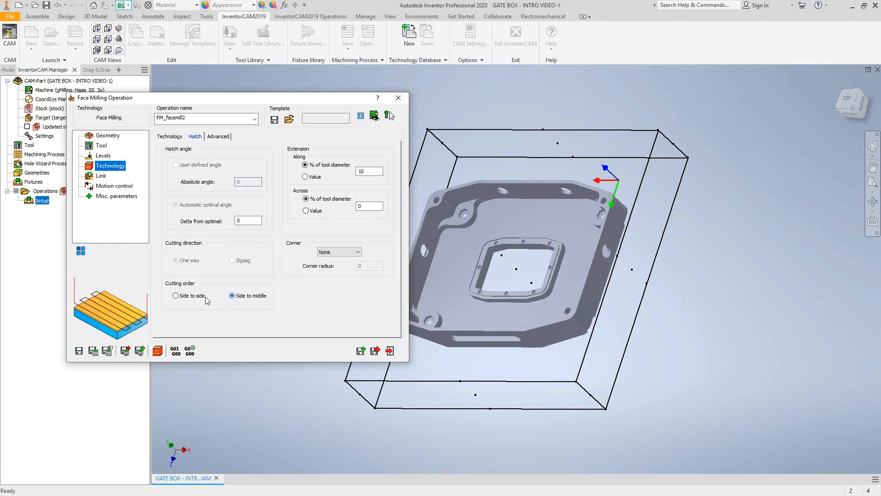
pyautogui.click(175, 296)
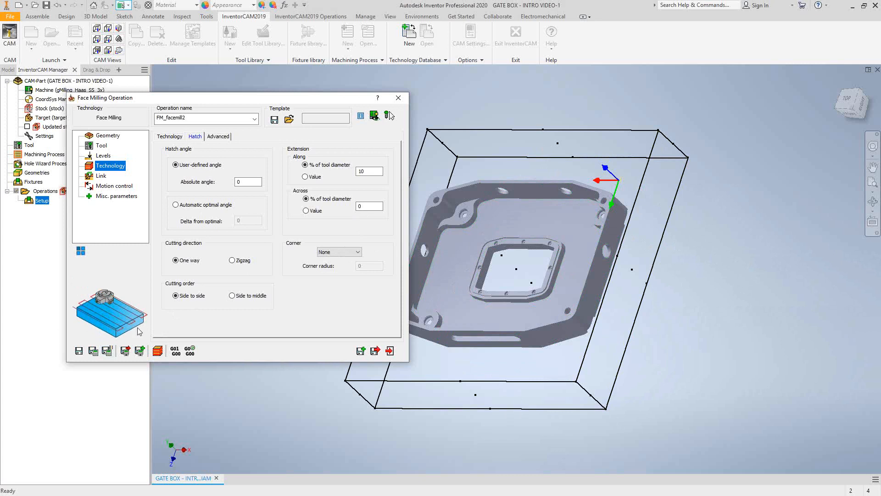
# Try the Fillet corner type for the hatch passes, and return the corner setting to None
pyautogui.click(349, 252)
pyautogui.click(335, 267)
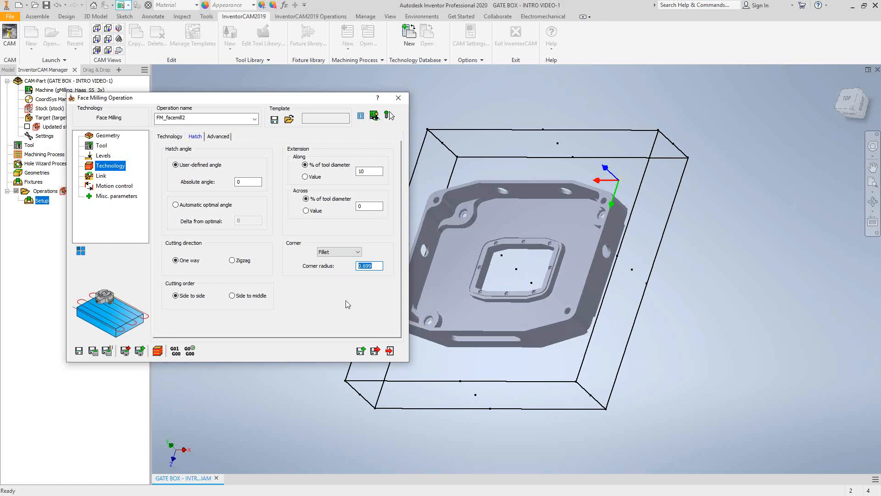
pyautogui.click(351, 252)
pyautogui.click(337, 259)
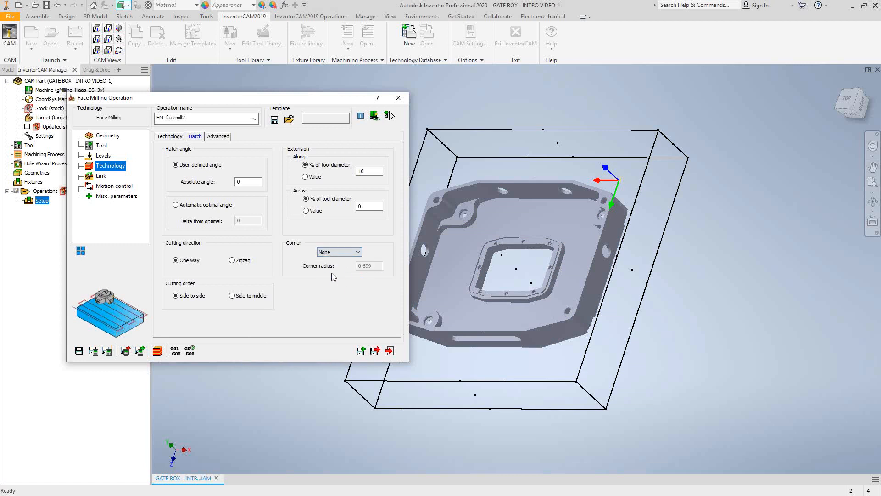
# Set the lead in of the face milling links to None
pyautogui.click(99, 176)
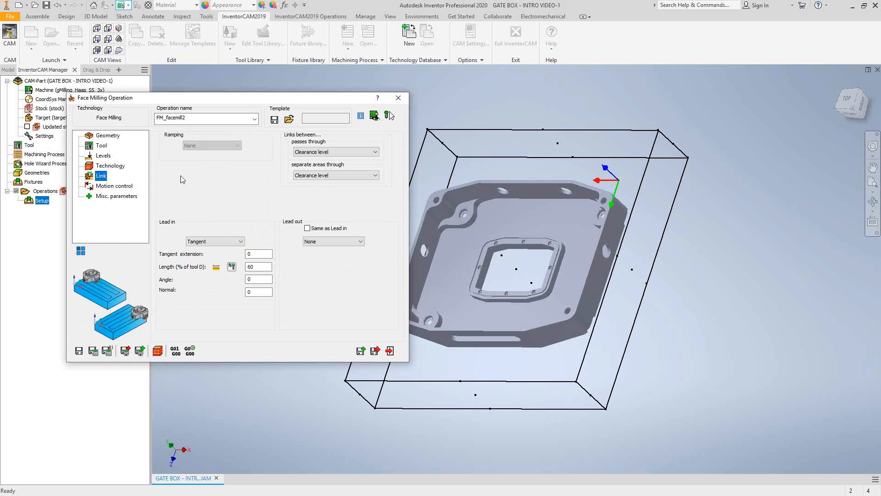
pyautogui.click(240, 243)
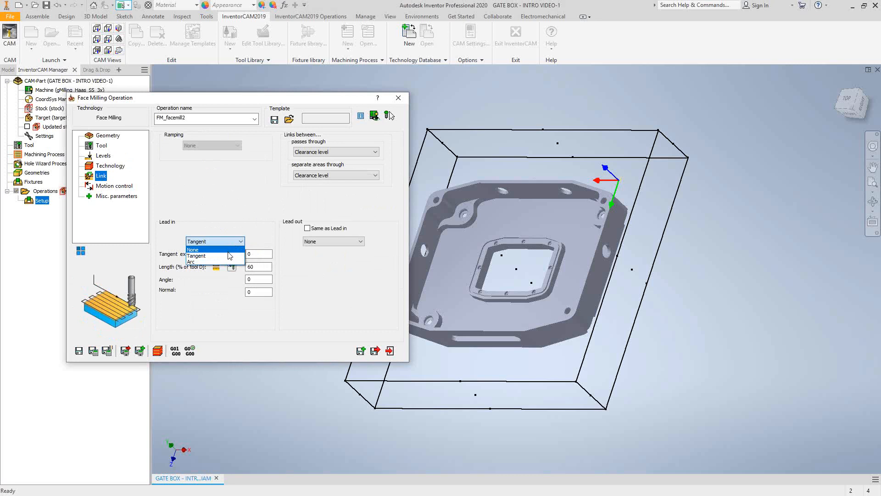
pyautogui.click(228, 250)
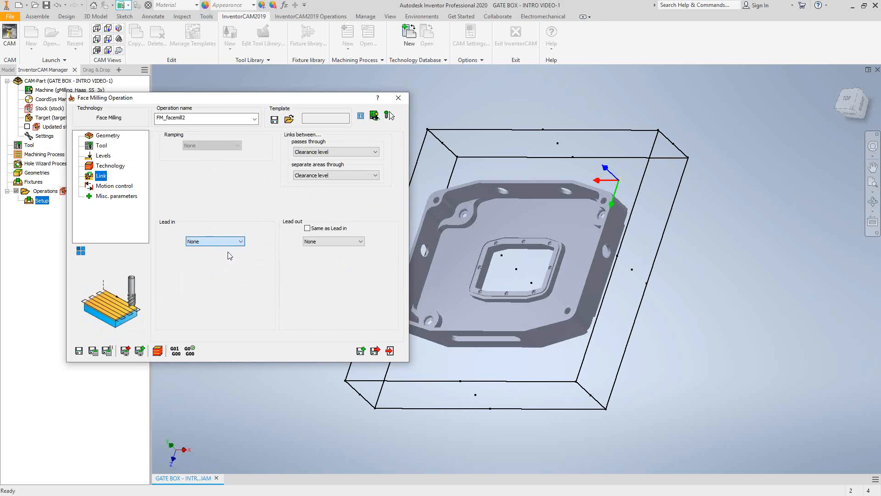
# Change the face milling technology from Hatch to Contour and show the contour parameters
pyautogui.click(117, 166)
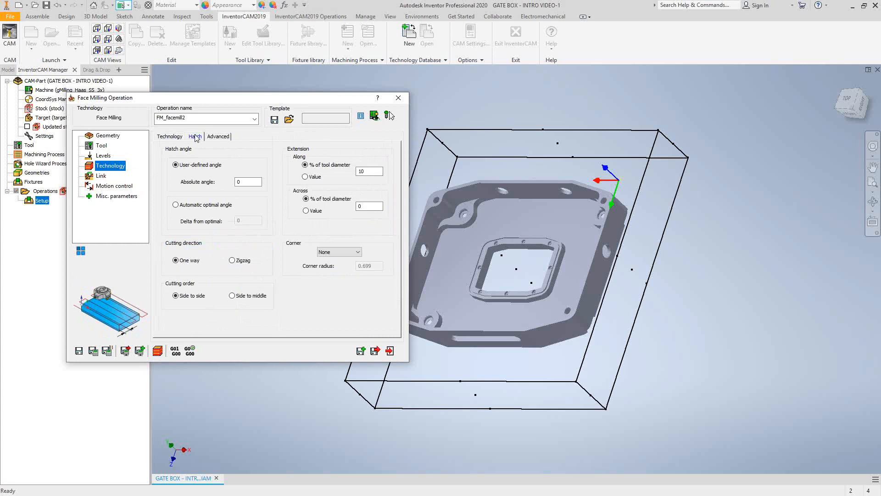
pyautogui.click(168, 137)
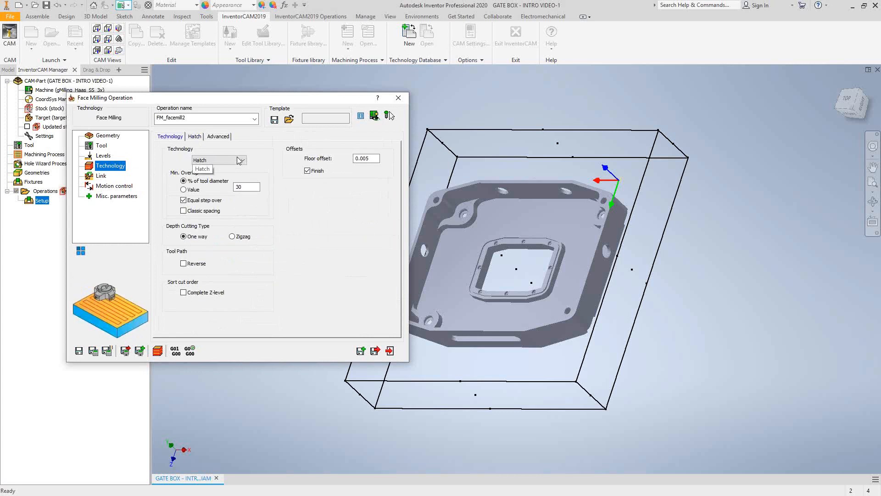
pyautogui.click(238, 160)
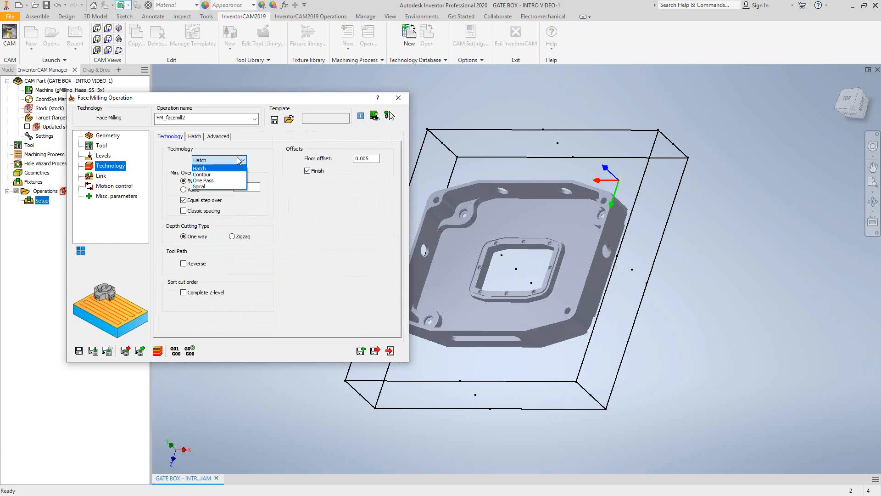
pyautogui.click(204, 174)
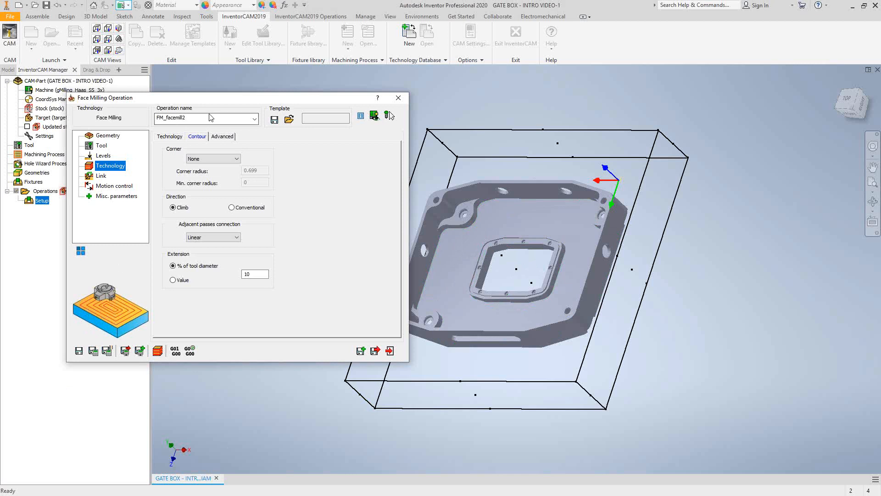
# Try the Fillet corner type for the contour passes, and set the corner to Loop
pyautogui.click(234, 159)
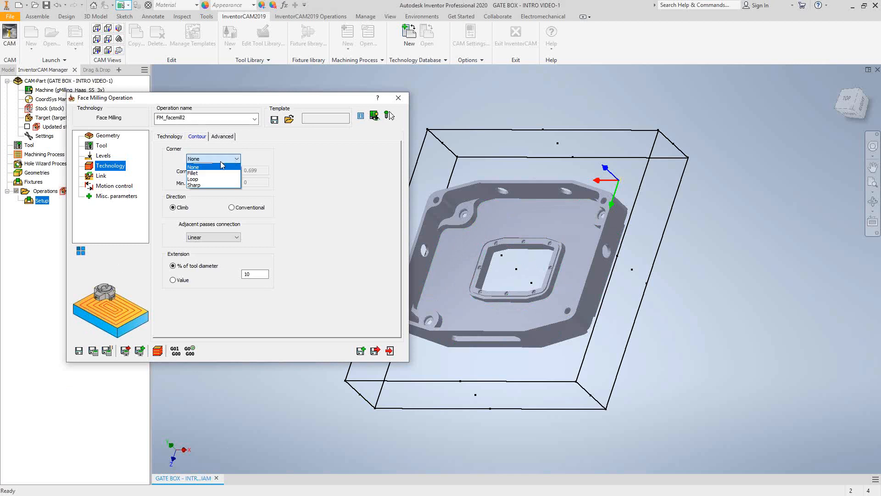
pyautogui.click(200, 172)
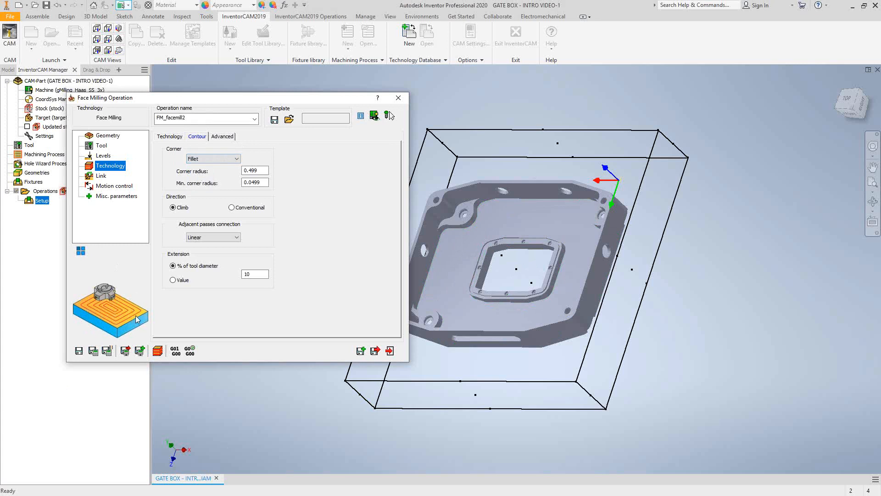
pyautogui.click(248, 172)
pyautogui.click(232, 159)
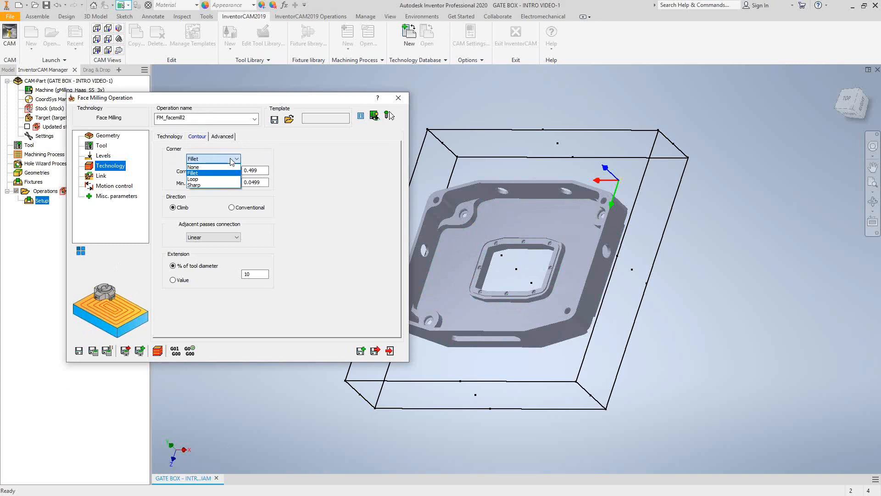
pyautogui.click(194, 179)
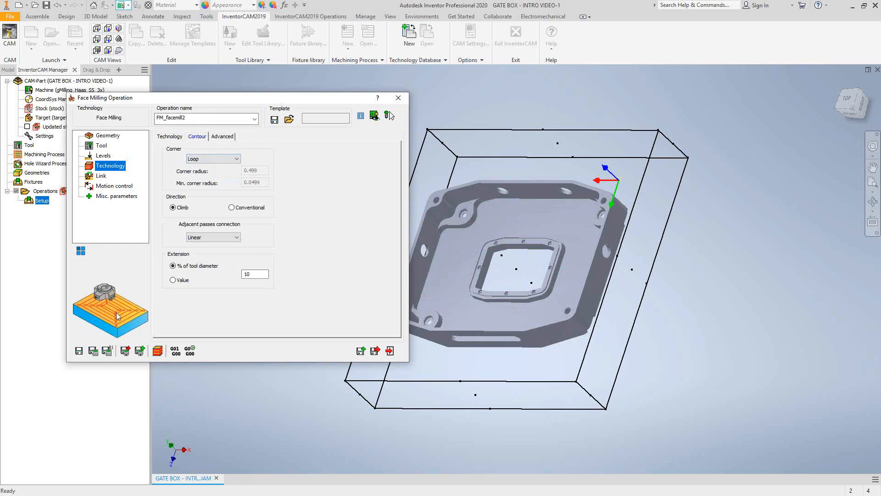
# Try the Sharp corner type for the contour passes, and set the corner to None
pyautogui.click(204, 159)
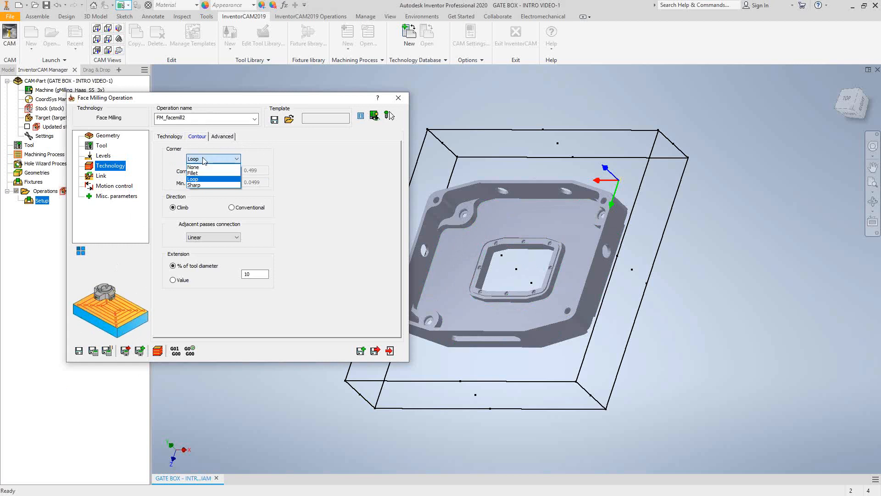
pyautogui.click(204, 185)
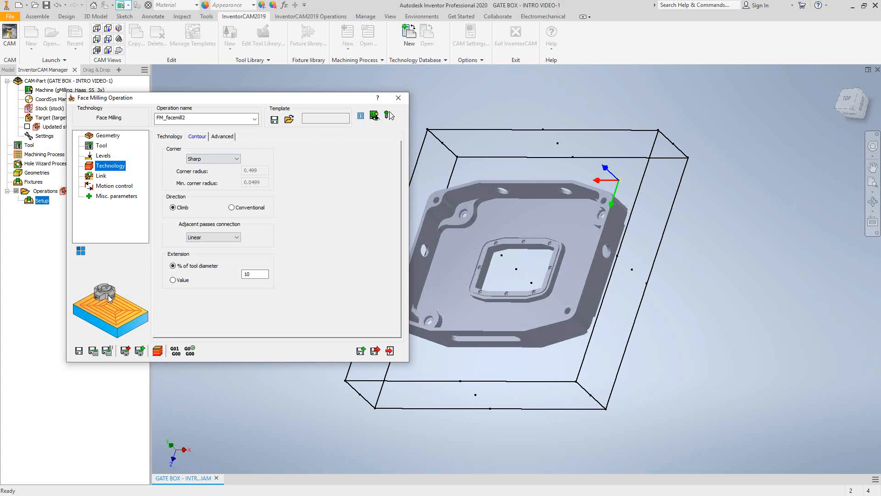
pyautogui.click(228, 159)
pyautogui.click(214, 167)
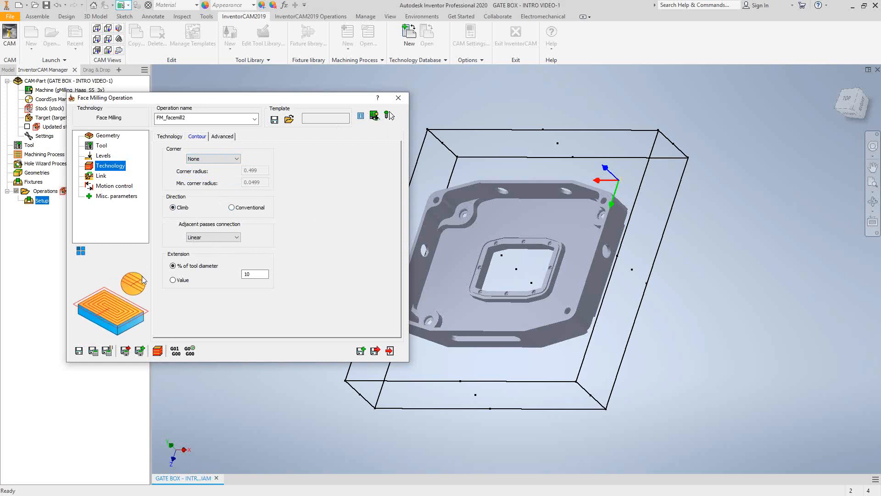
# Try the alternative adjacent passes connections for the contour, and return the connection to Linear
pyautogui.click(205, 237)
pyautogui.click(200, 247)
pyautogui.click(220, 237)
pyautogui.click(204, 257)
pyautogui.click(224, 237)
pyautogui.click(197, 252)
pyautogui.doubleClick(248, 274)
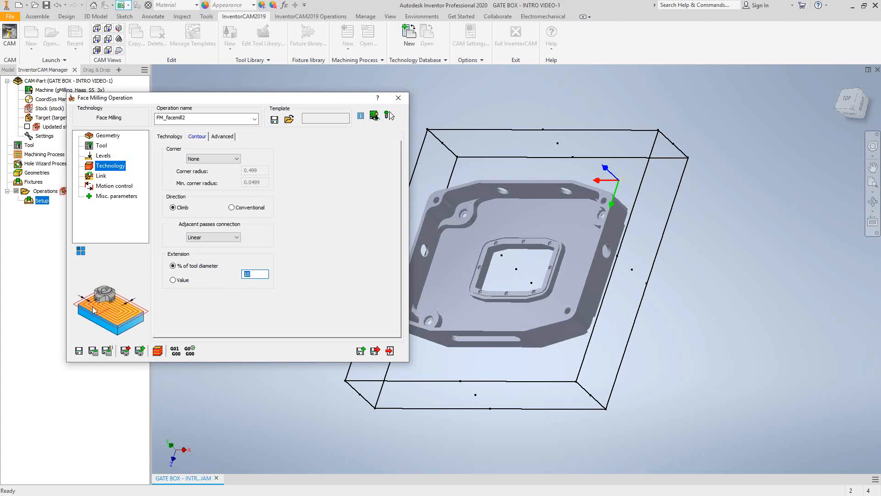
# Change the face milling technology to One Pass and review its delta, shift from center and extension parameters
pyautogui.click(169, 136)
pyautogui.click(216, 160)
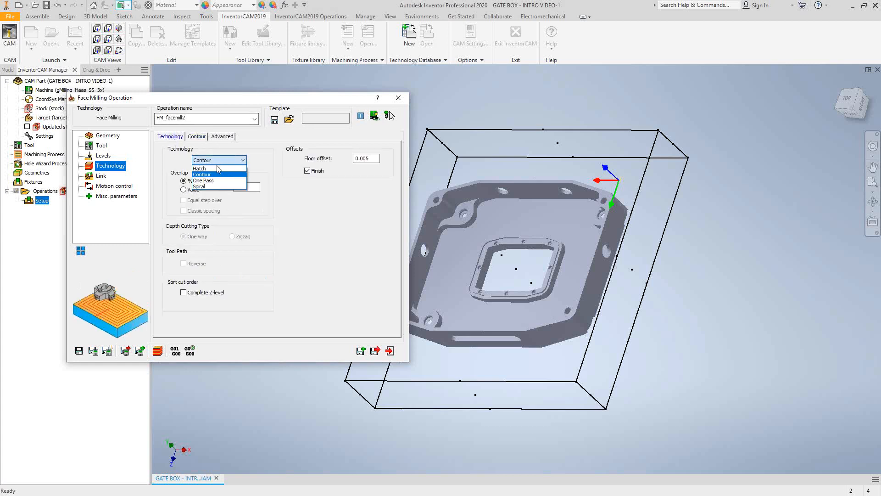
pyautogui.click(214, 181)
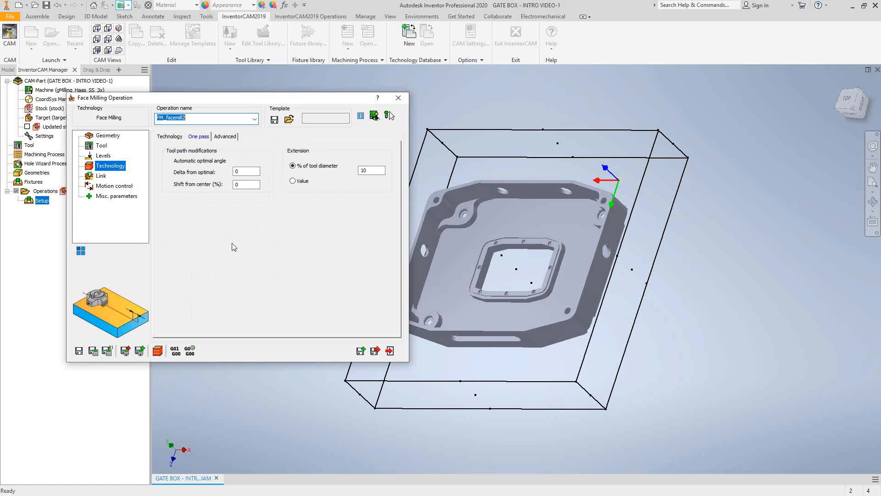
pyautogui.click(233, 171)
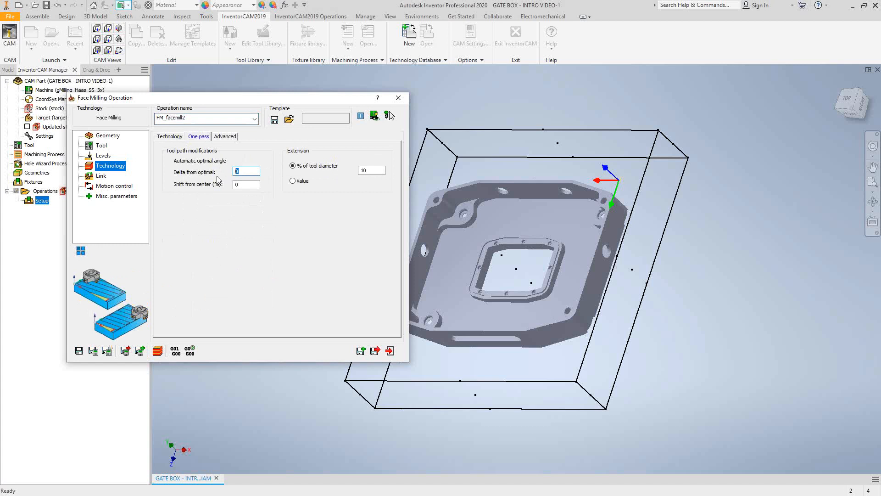
pyautogui.press('Tab')
pyautogui.press('Tab')
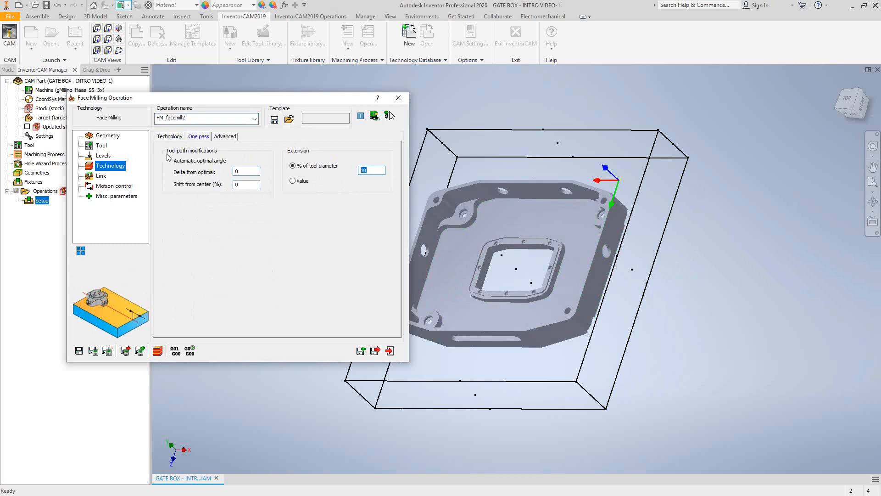
# Change the face milling technology from One Pass to Spiral and show the spiral approach parameters
pyautogui.click(168, 137)
pyautogui.click(214, 160)
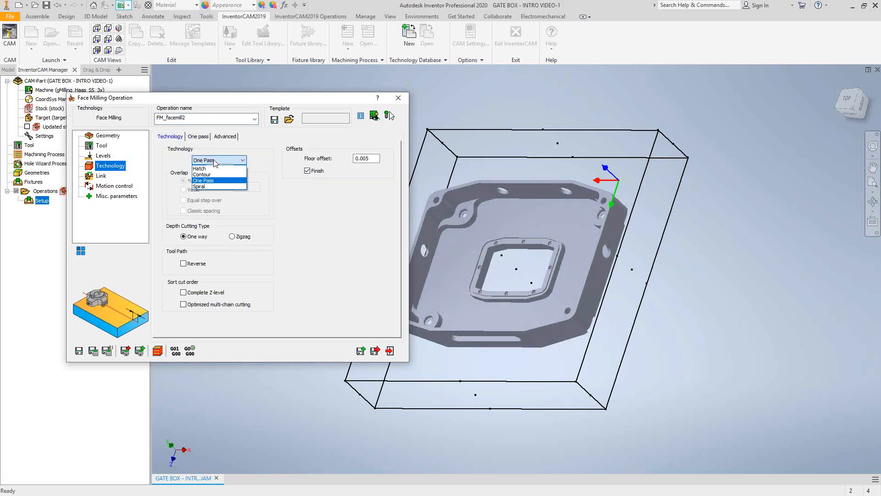
pyautogui.click(207, 186)
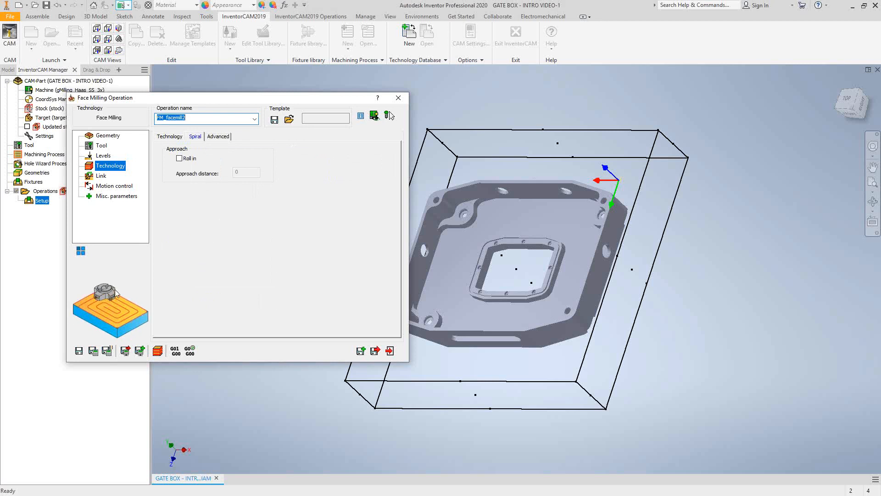
# Change the face milling technology back to Hatch, then save the operation and calculate its tool path
pyautogui.click(168, 137)
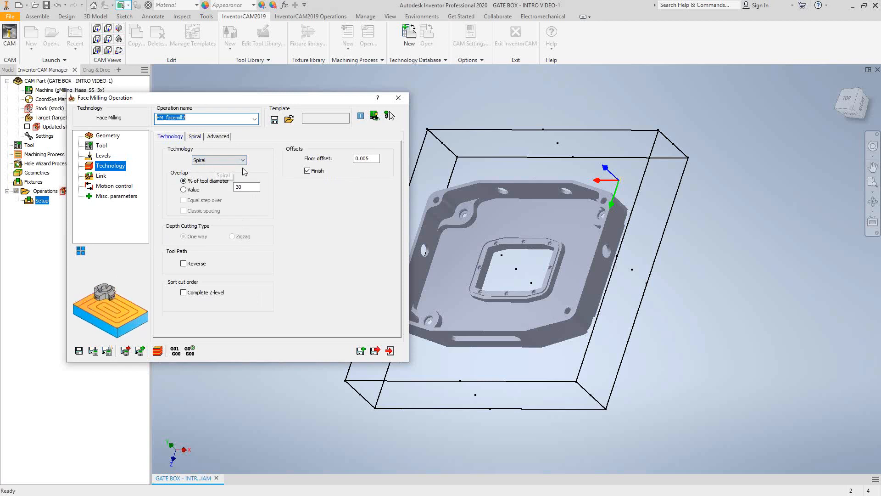
pyautogui.click(215, 160)
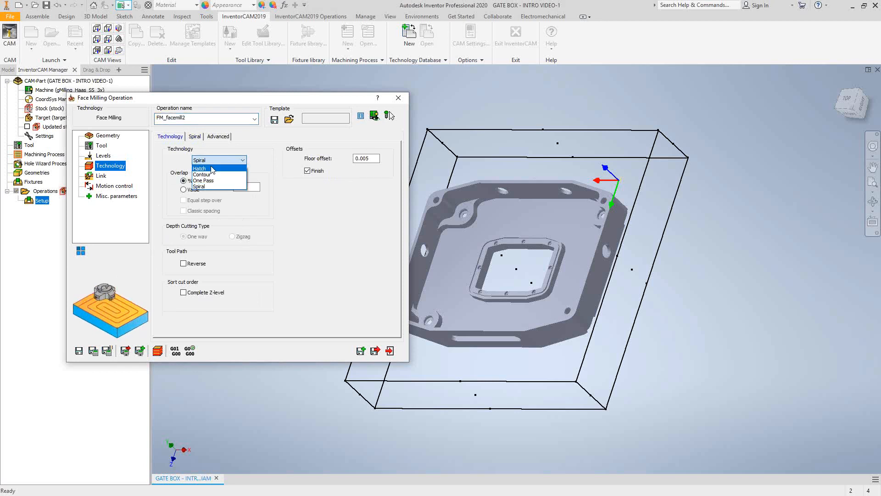
pyautogui.click(200, 168)
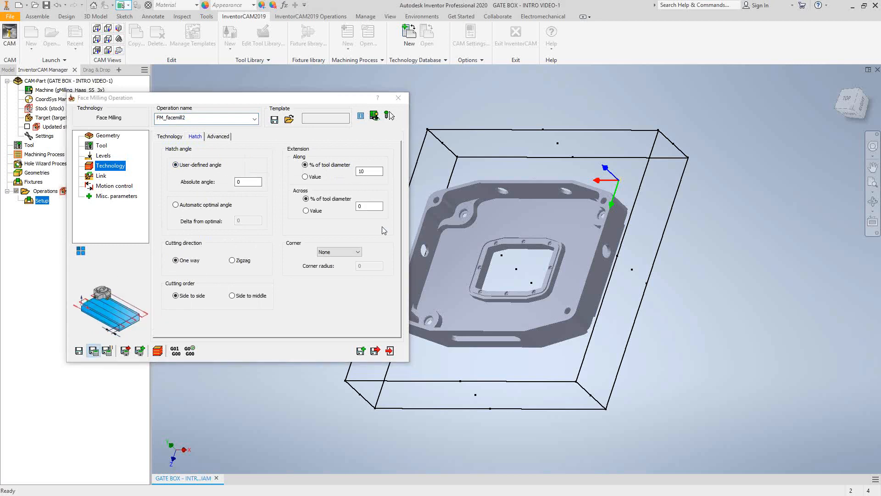
pyautogui.click(92, 351)
pyautogui.click(382, 227)
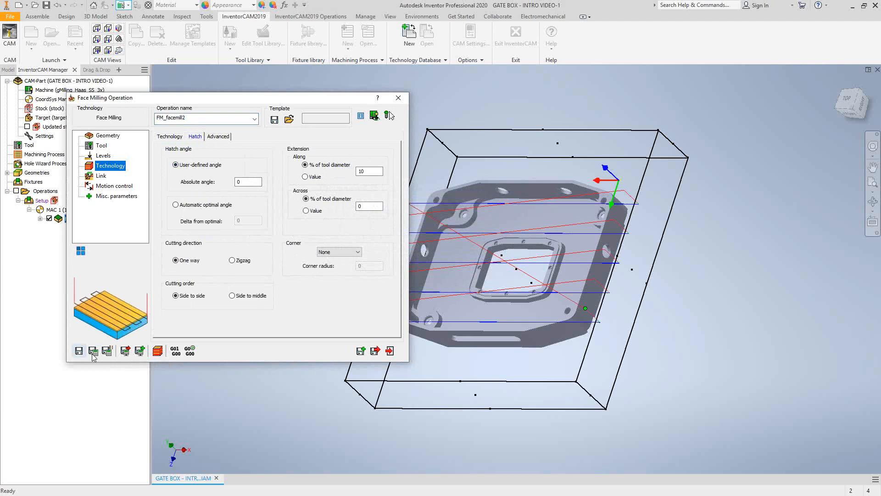
pyautogui.click(77, 352)
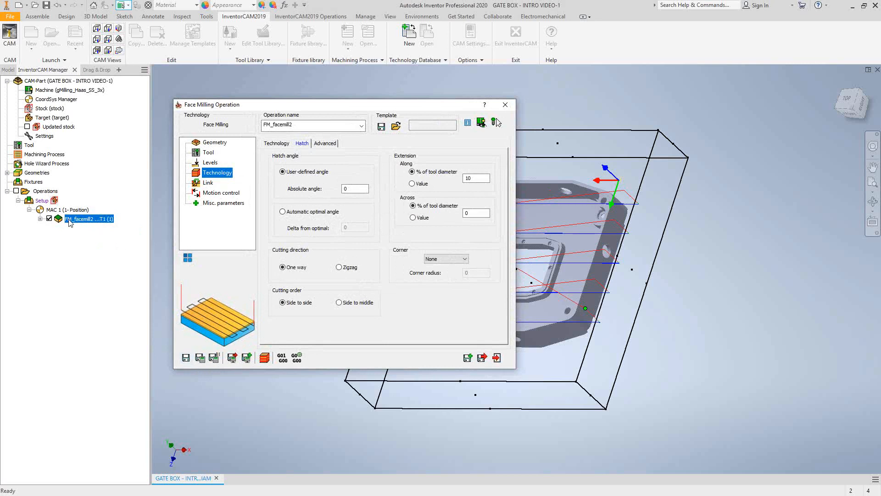
# Inspect the calculated hatch passes at the part's edge, then set the cutting direction to Zigzag and recalculate the tool path
pyautogui.moveTo(588, 272); pyautogui.dragTo(643, 293, button='middle')
pyautogui.scroll(-8, 668, 280)
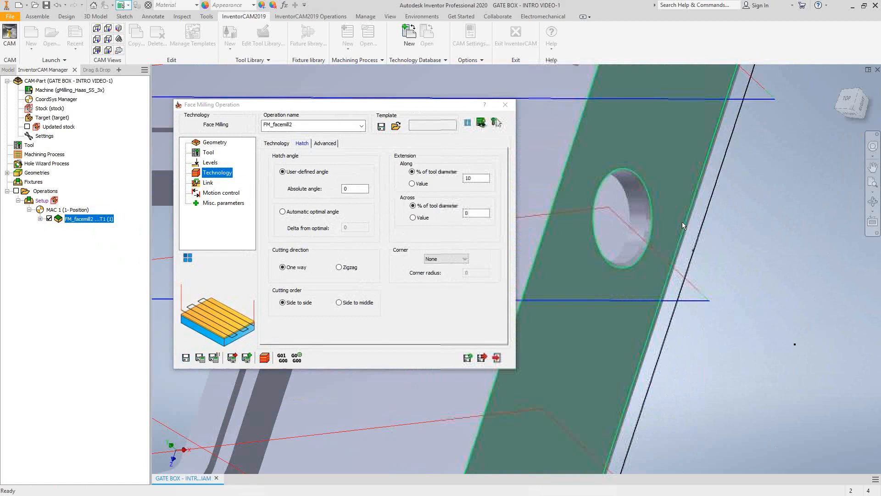
pyautogui.scroll(-5, 693, 244)
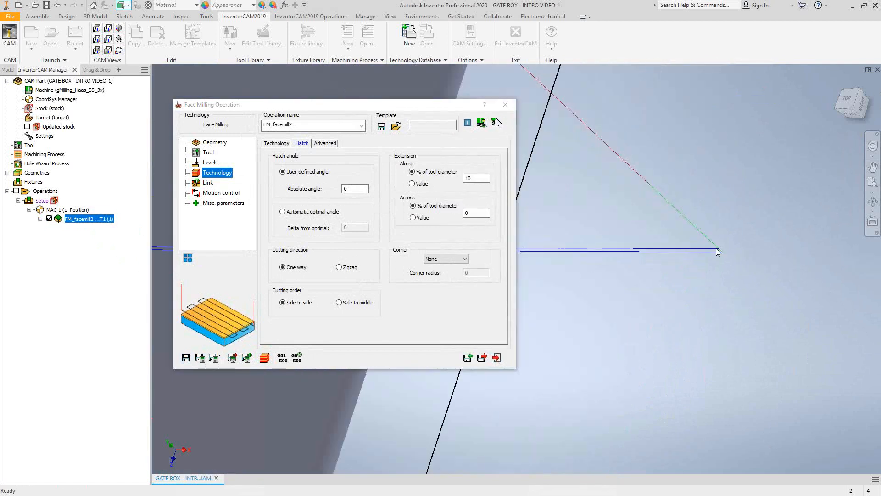
pyautogui.scroll(6, 680, 286)
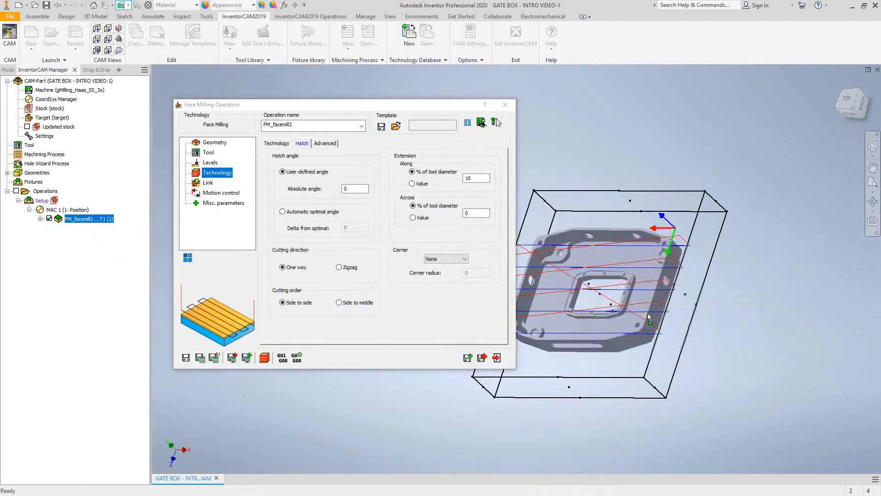
pyautogui.moveTo(593, 247); pyautogui.dragTo(678, 232, button='middle')
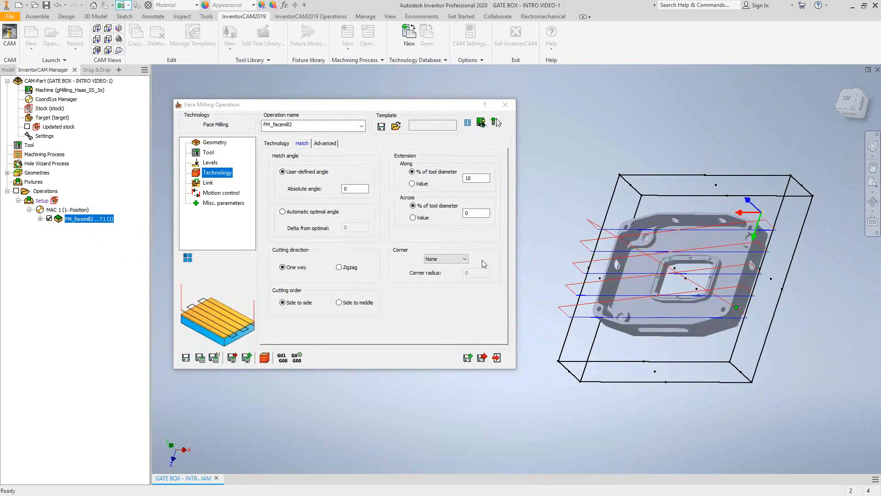
pyautogui.click(339, 267)
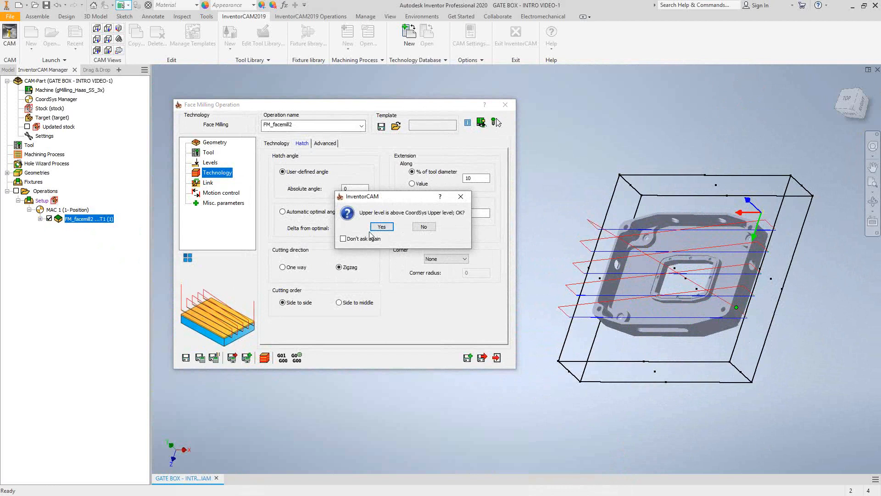
pyautogui.click(383, 230)
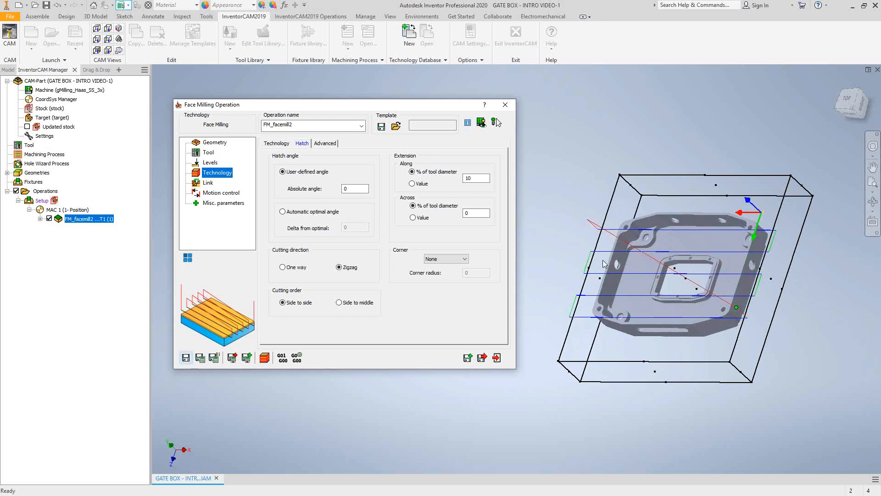
# Change the face milling technology from Hatch to Contour and recalculate the tool path
pyautogui.click(277, 144)
pyautogui.click(312, 168)
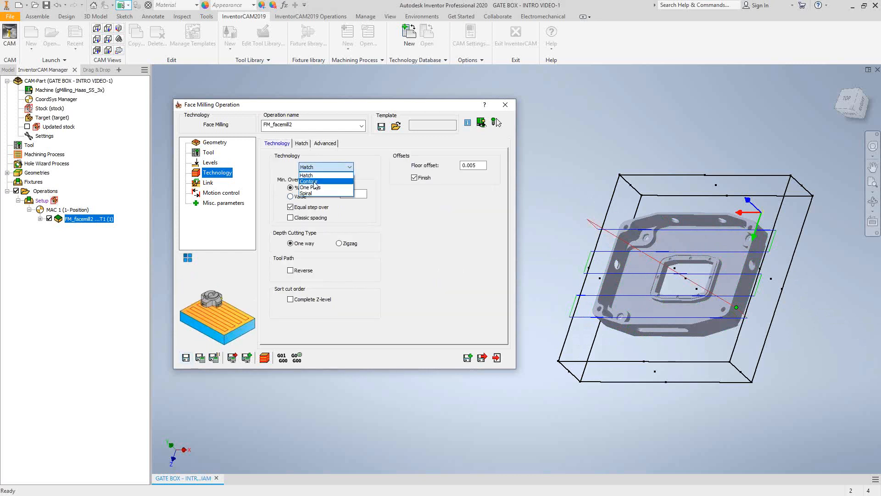
pyautogui.click(315, 183)
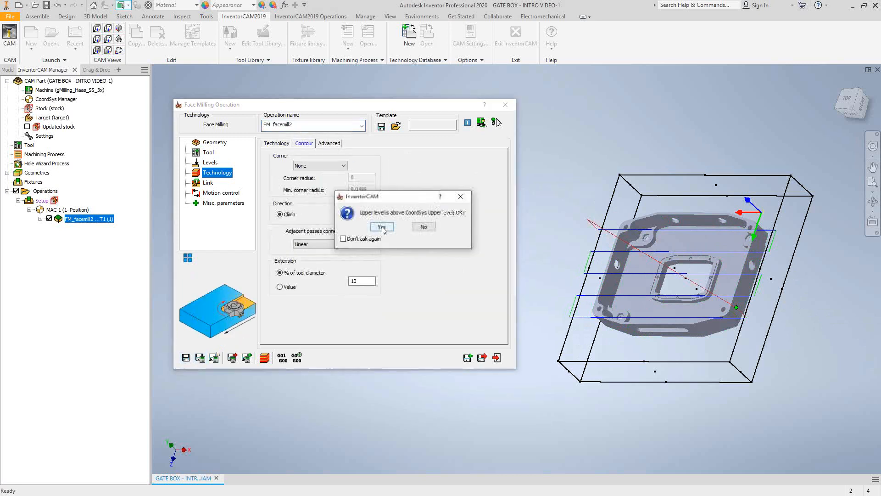
pyautogui.click(381, 228)
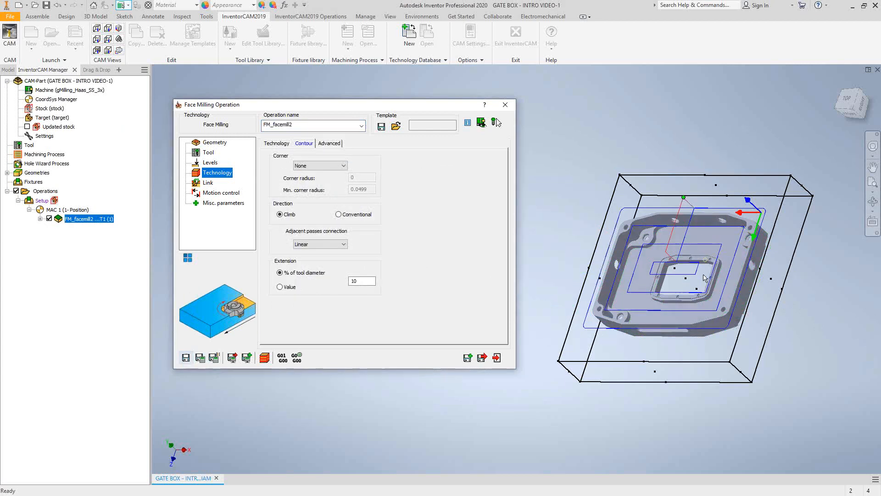
pyautogui.click(319, 165)
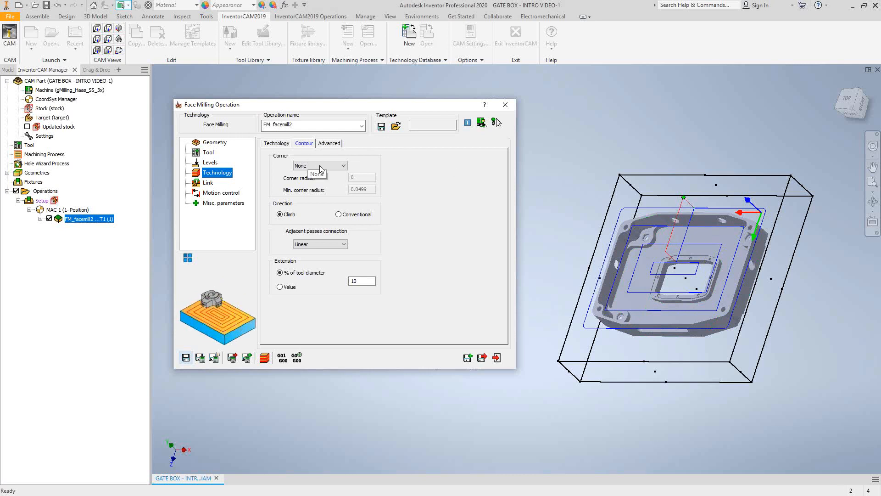
# Change the face milling technology to Spiral with Roll in enabled, and recalculate the tool path
pyautogui.click(282, 145)
pyautogui.click(281, 145)
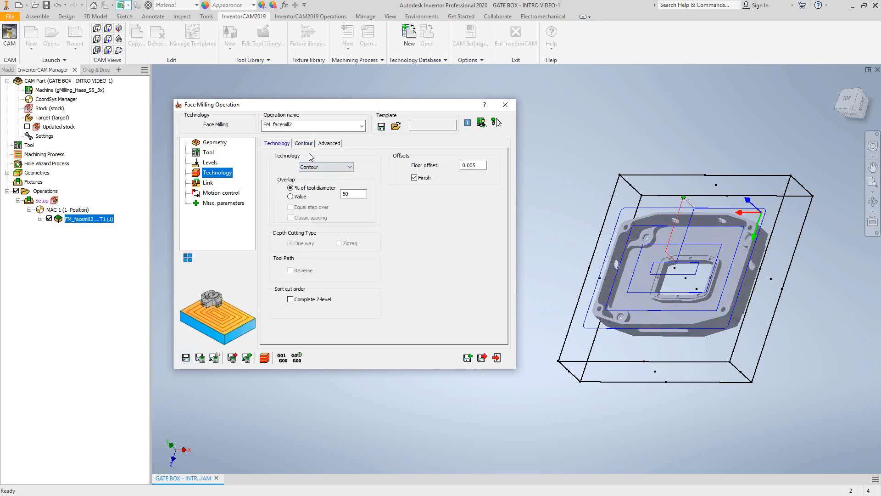
pyautogui.click(331, 167)
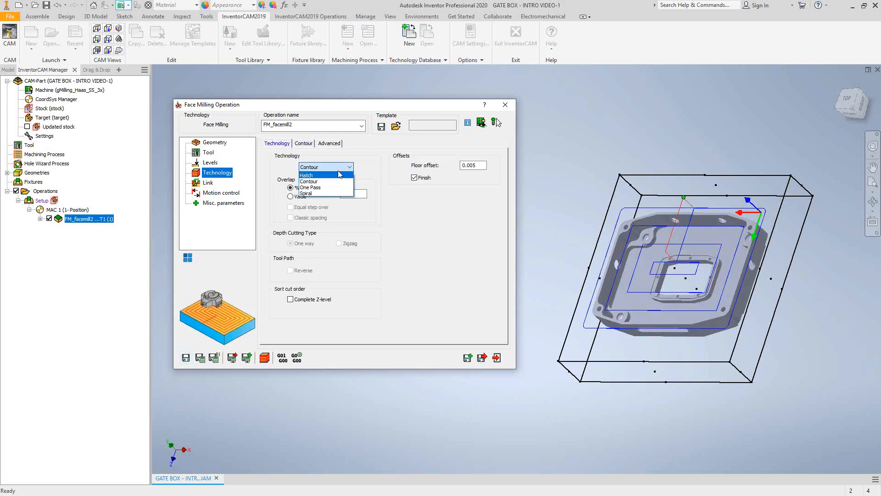
pyautogui.click(306, 193)
pyautogui.click(200, 357)
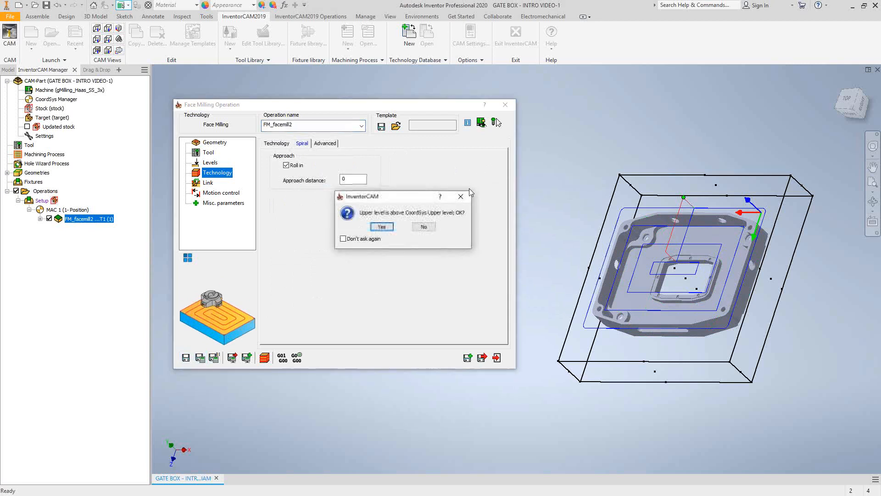
pyautogui.click(381, 227)
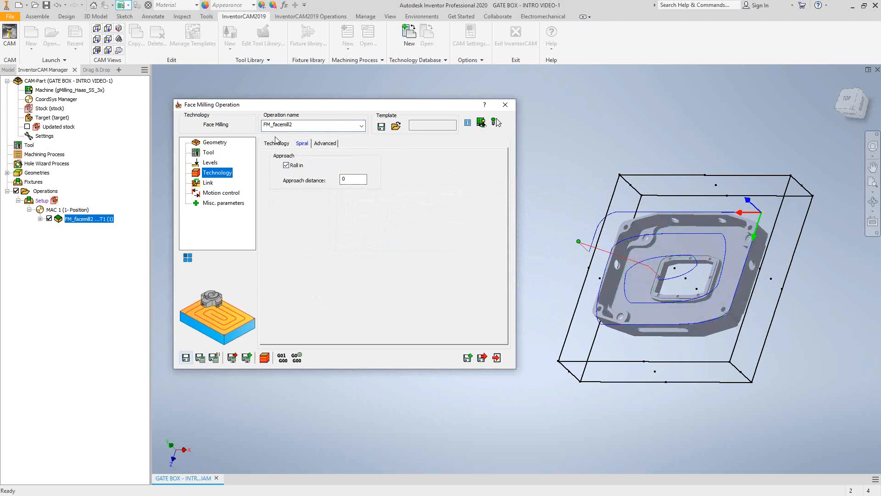
# Return the face milling technology from Spiral to Contour, keeping the extension as a percentage of tool diameter, and recalculate the tool path
pyautogui.click(277, 143)
pyautogui.click(334, 166)
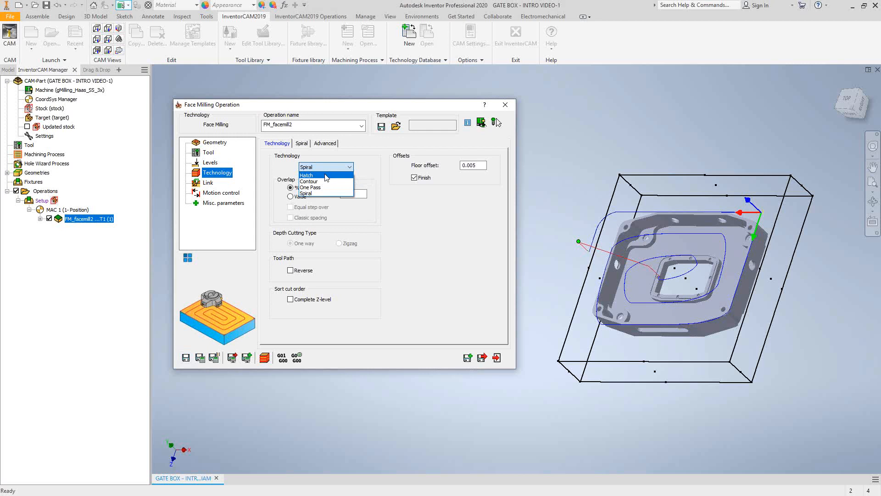
pyautogui.click(308, 181)
pyautogui.click(280, 272)
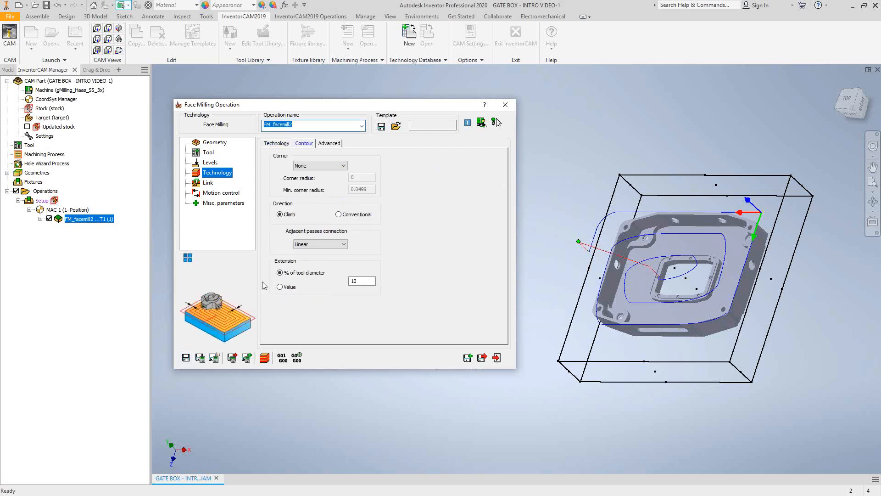
pyautogui.click(186, 357)
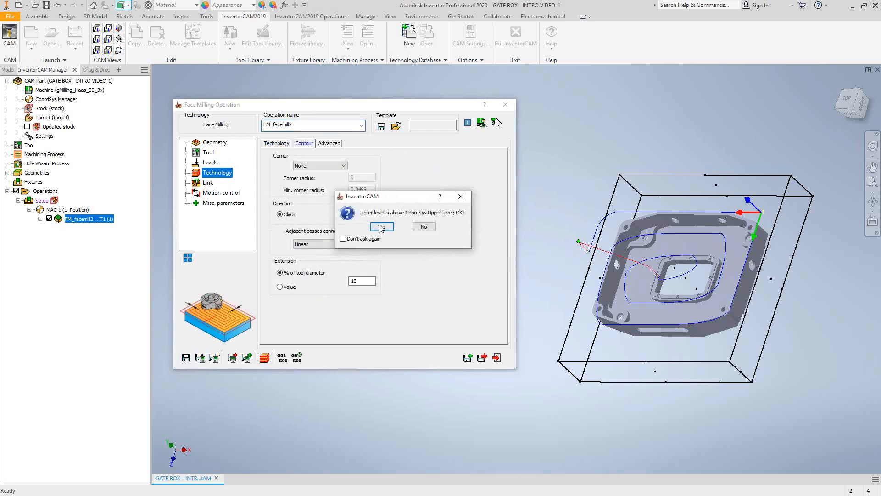
pyautogui.click(382, 227)
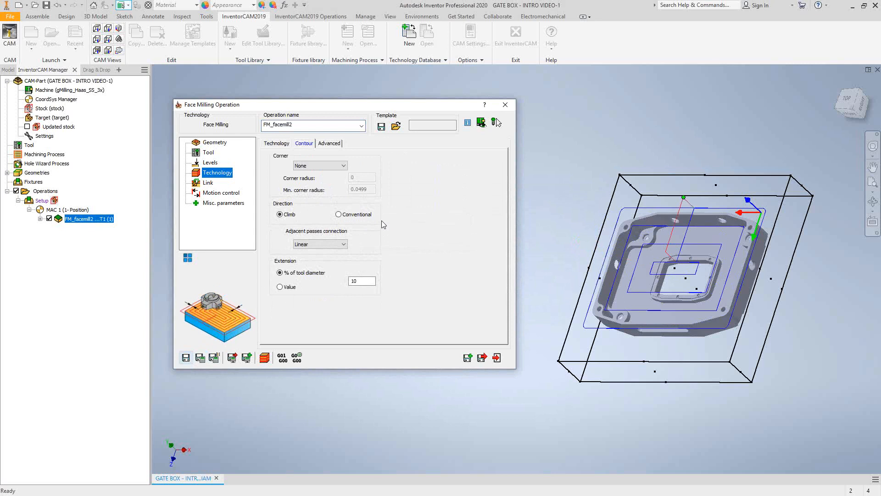
# Switch the face milling geometry to the updated stock, recalculate the tool path over it in top view, and close the operation
pyautogui.click(847, 102)
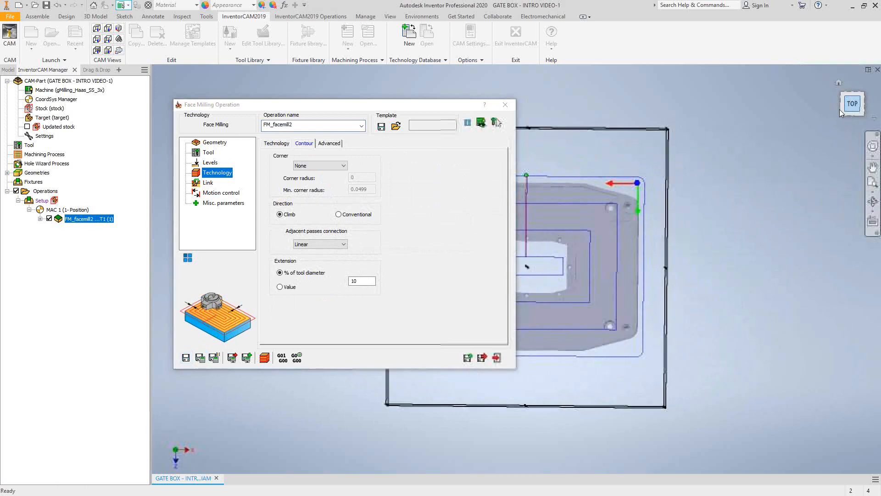
pyautogui.moveTo(393, 105); pyautogui.dragTo(306, 89)
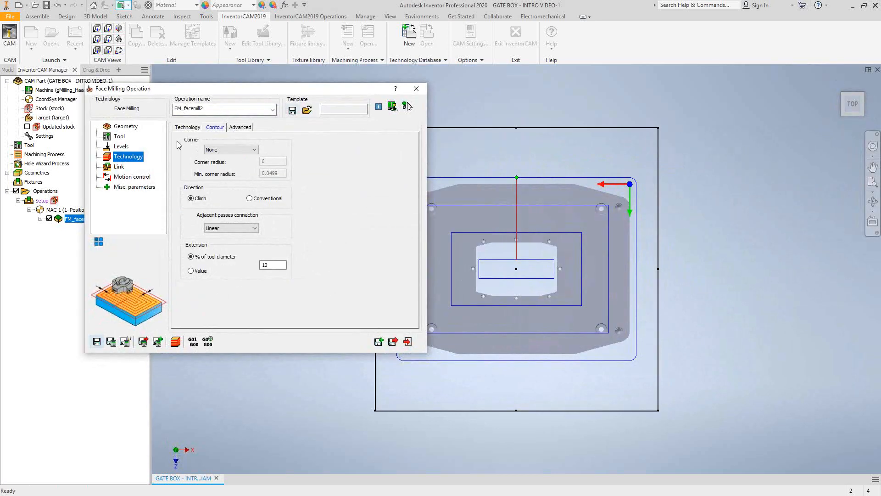
pyautogui.click(125, 127)
pyautogui.click(192, 154)
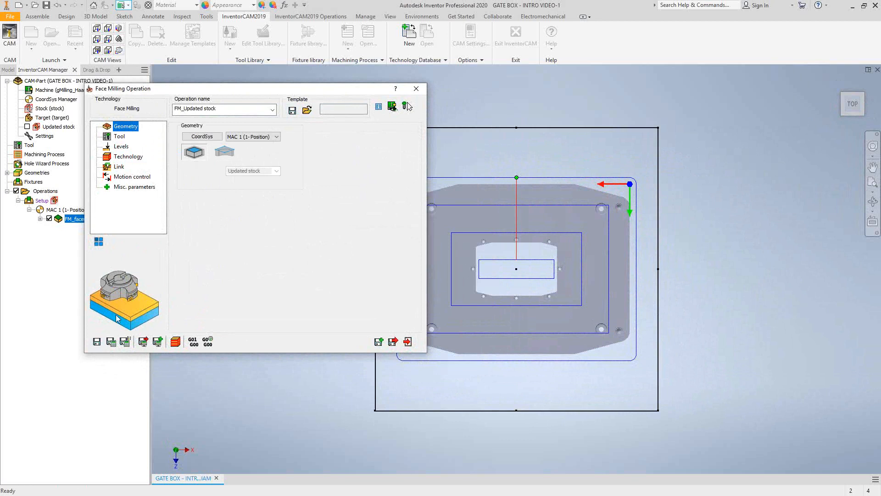
pyautogui.click(111, 341)
pyautogui.click(382, 225)
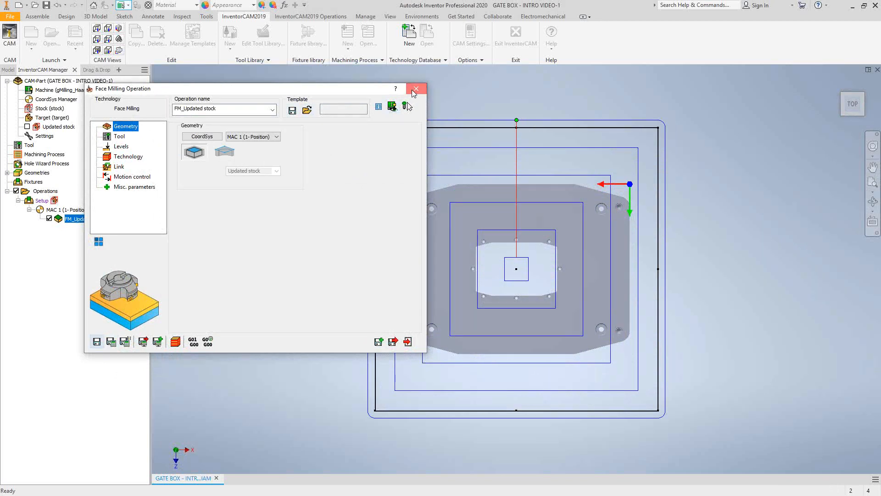
pyautogui.click(415, 88)
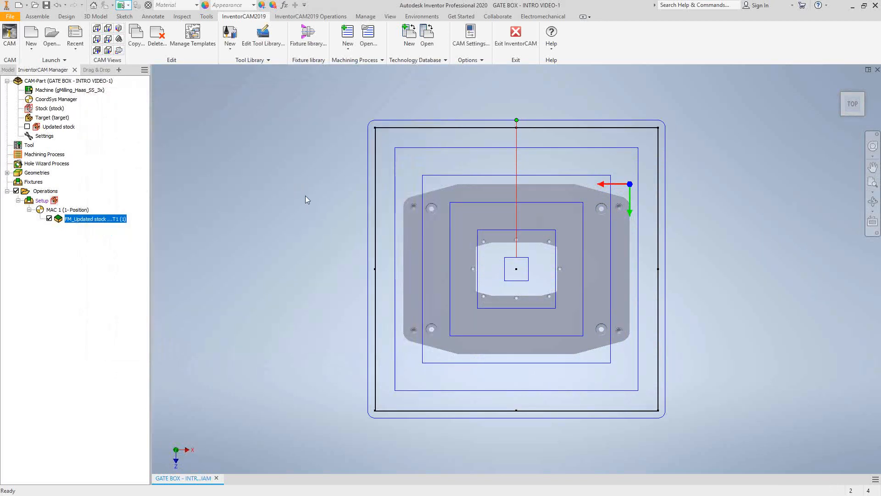